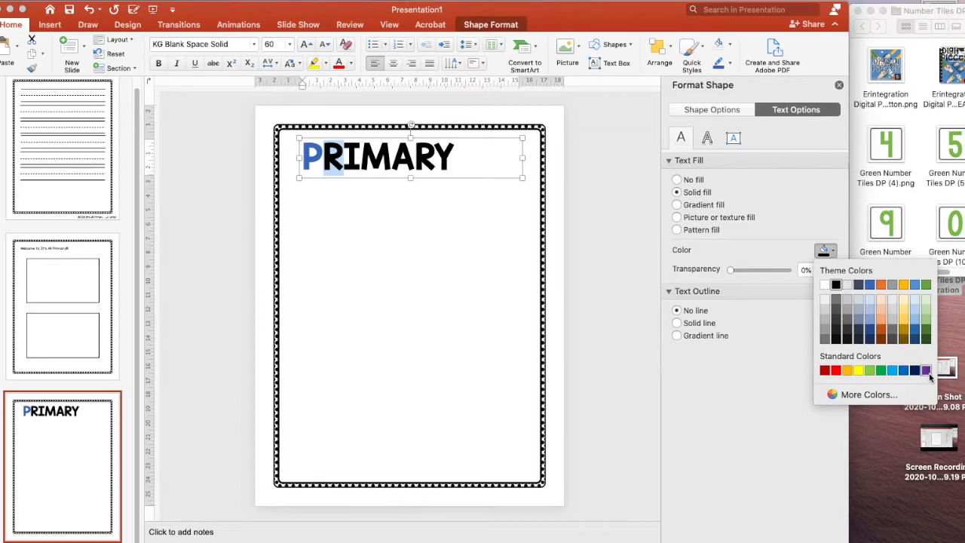
# - Set the text fill of the first letter R in the PRIMARY heading to the standard purple
pyautogui.click(926, 370)
# - Set the text fill of the letter I in PRIMARY to the Carnation pink pencil color
pyautogui.click(344, 158)
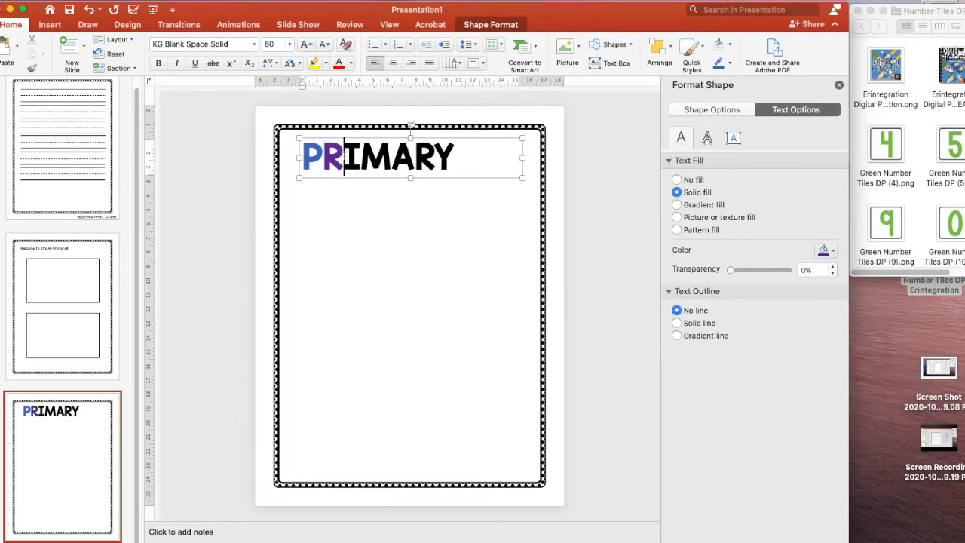
pyautogui.moveTo(350, 157); pyautogui.dragTo(360, 163)
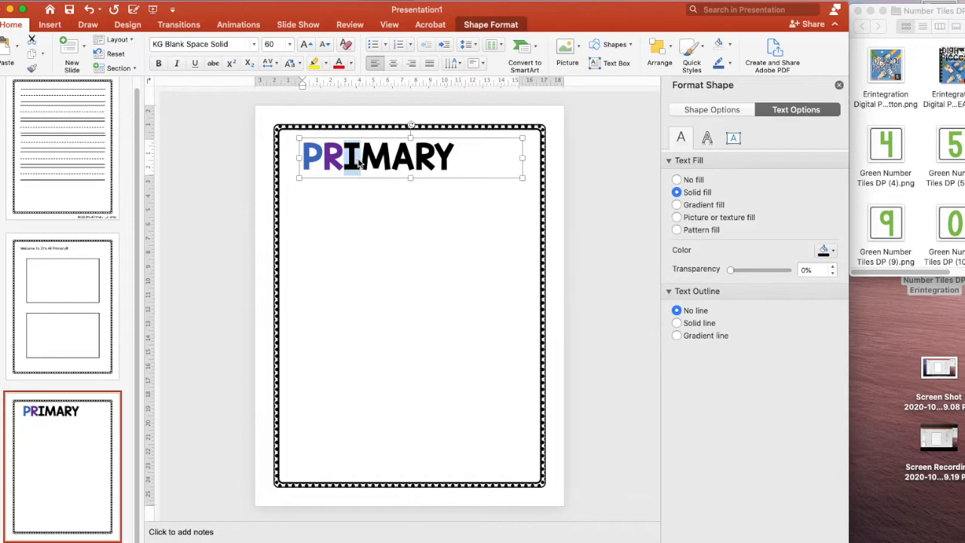
pyautogui.click(824, 251)
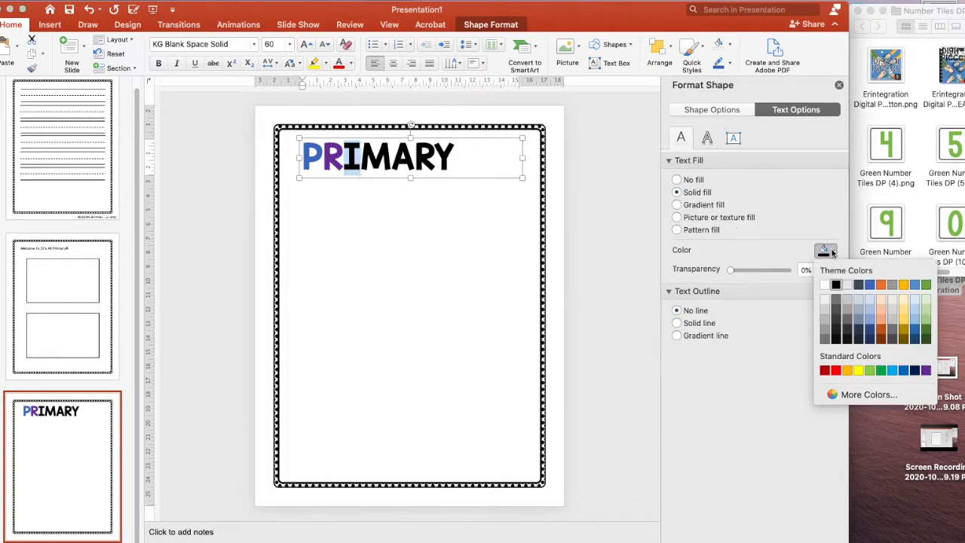
pyautogui.click(859, 395)
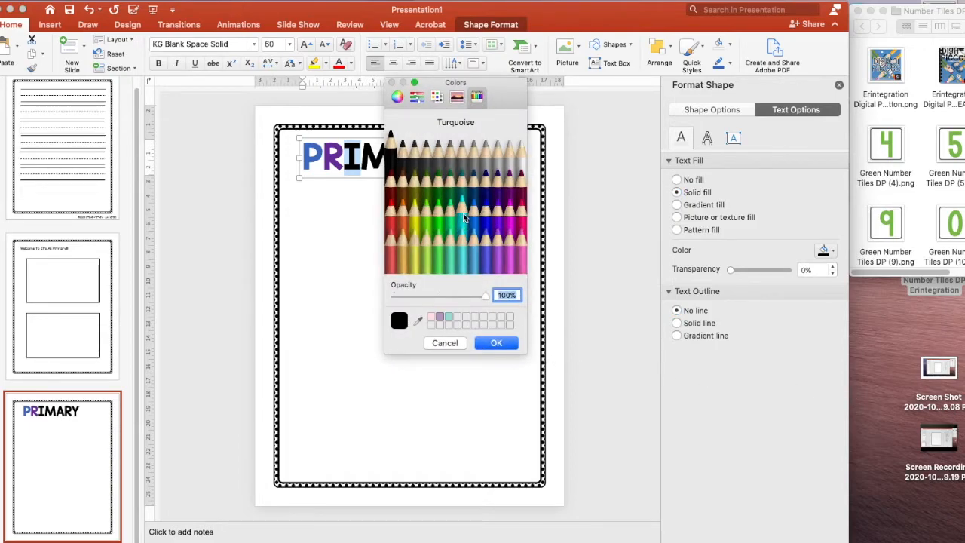
pyautogui.click(517, 250)
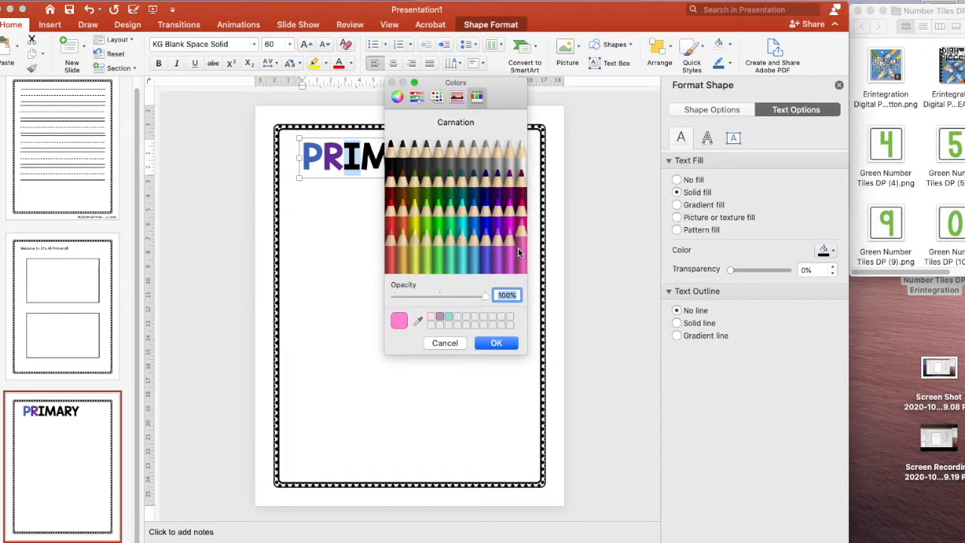
pyautogui.click(496, 342)
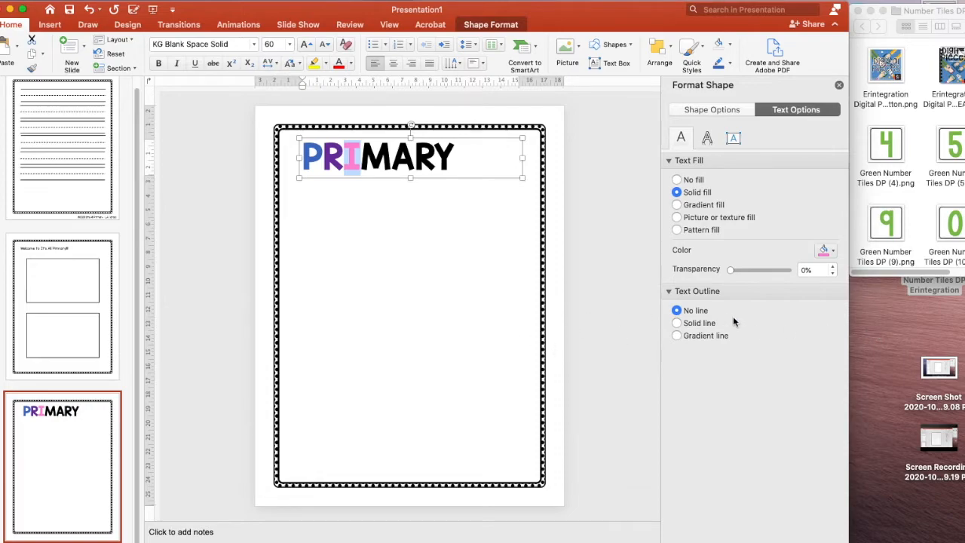
pyautogui.click(362, 156)
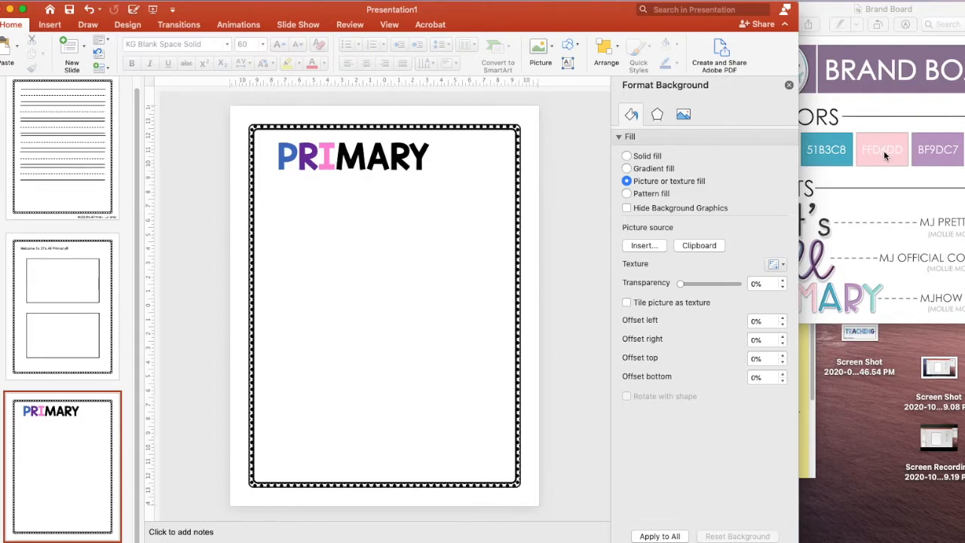
# - Recolor the letter I in PRIMARY with the pink FFD6DD sampled from the Brand Board using the eyedropper
pyautogui.click(319, 154)
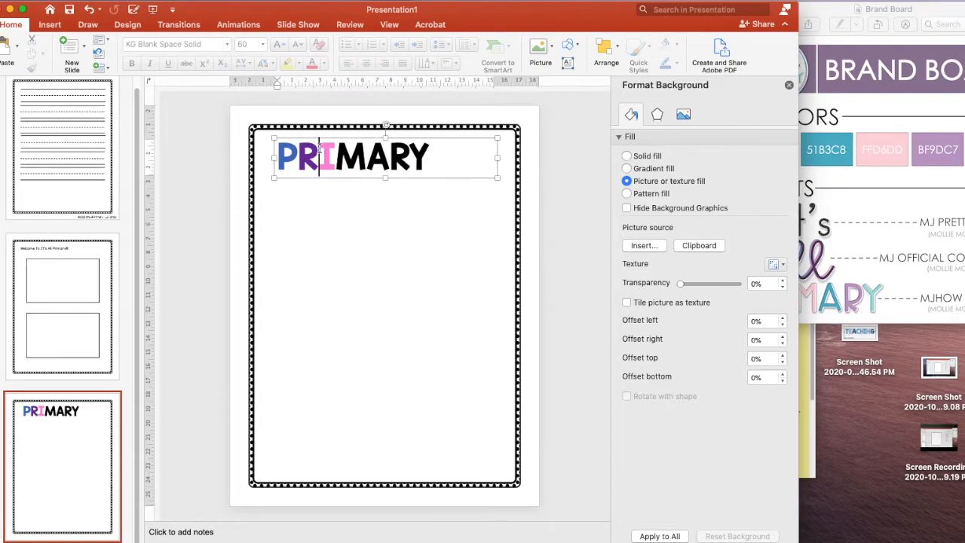
pyautogui.moveTo(320, 151); pyautogui.dragTo(332, 153)
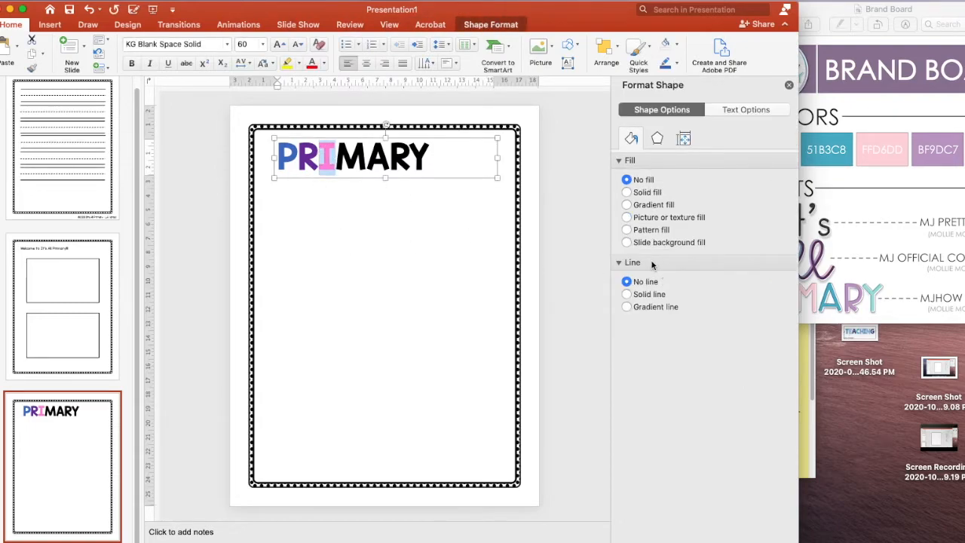
pyautogui.click(750, 110)
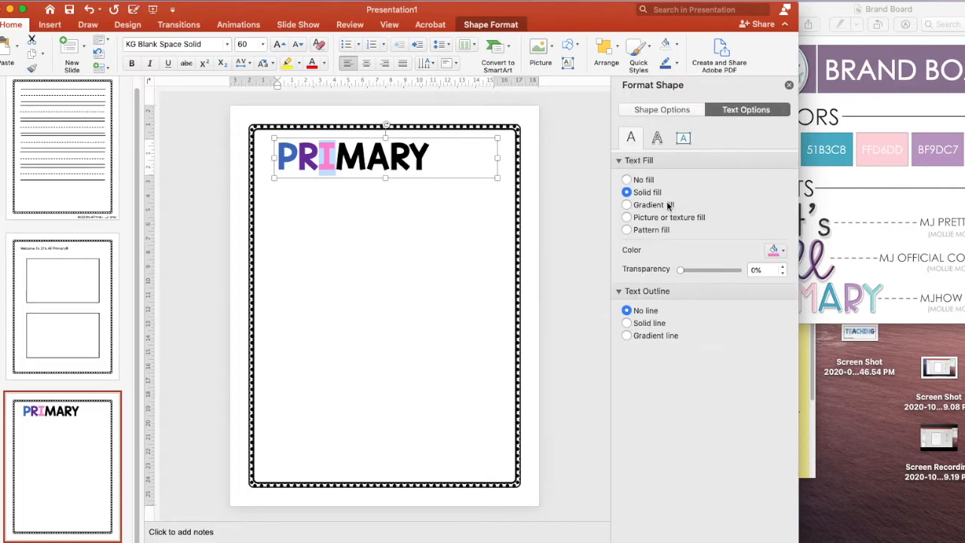
pyautogui.click(776, 252)
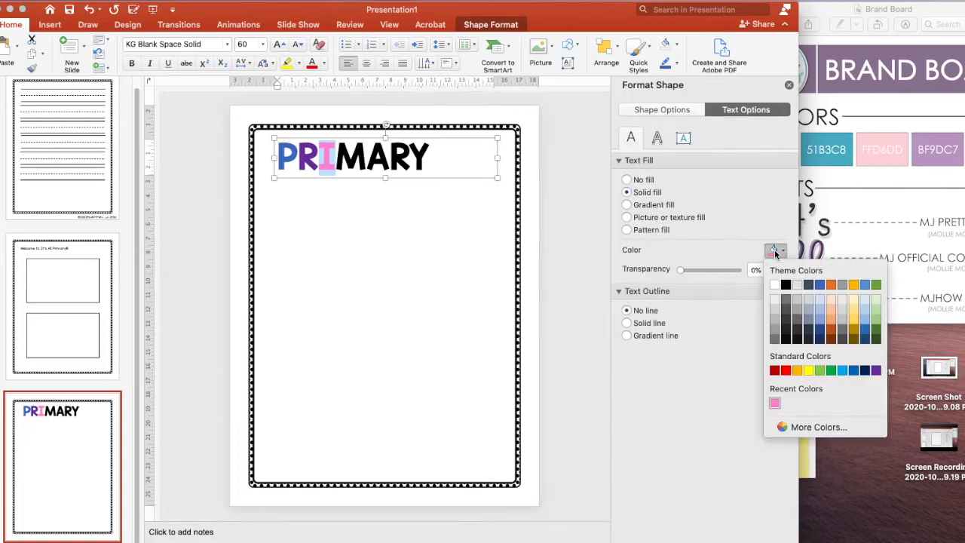
pyautogui.click(802, 429)
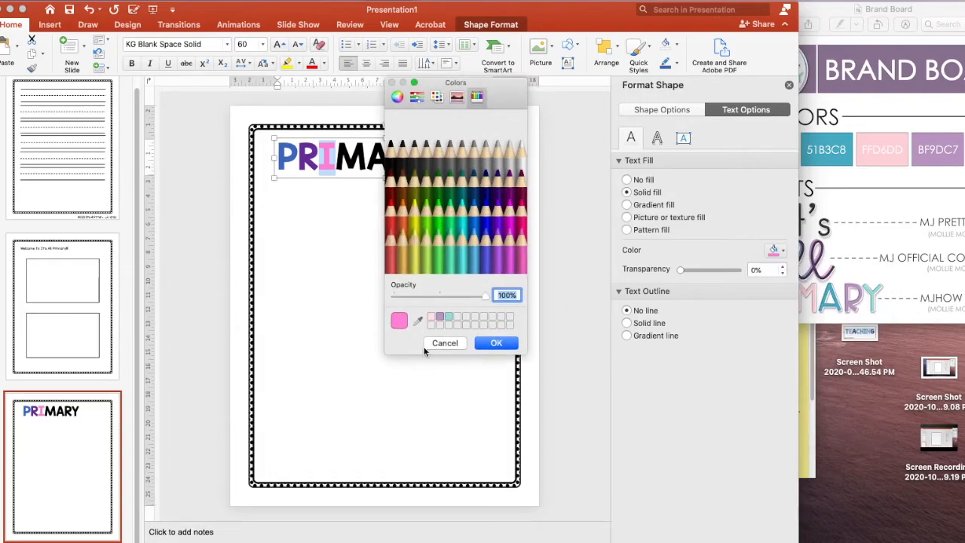
pyautogui.click(417, 320)
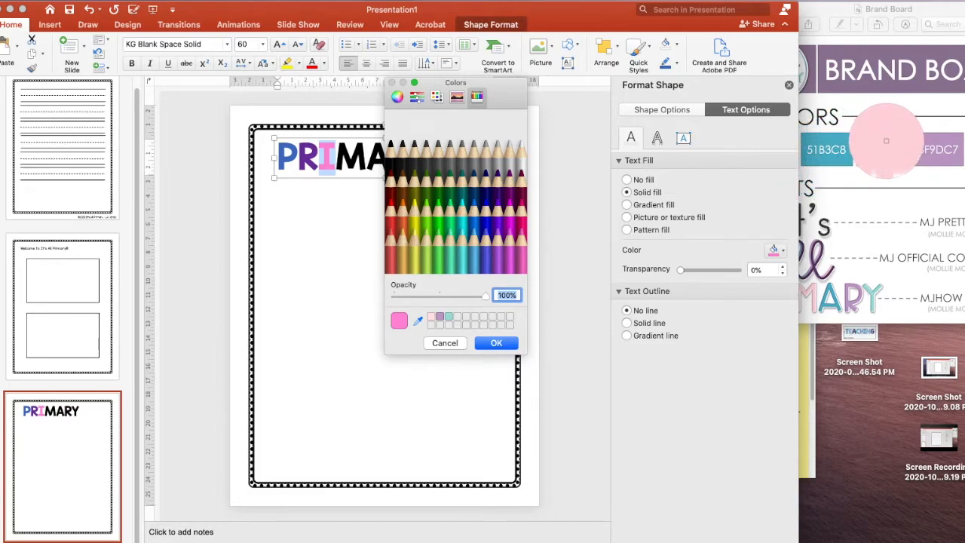
pyautogui.click(885, 146)
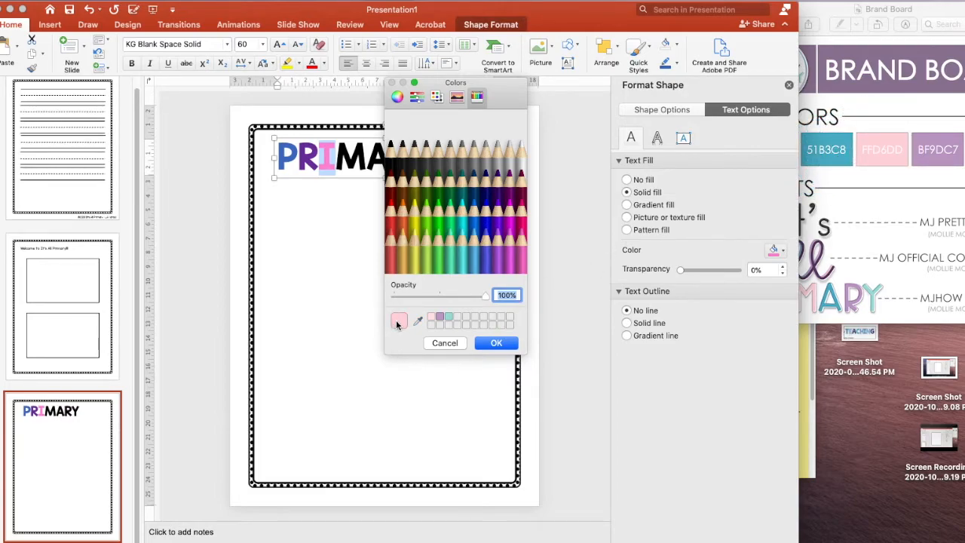
pyautogui.click(488, 348)
pyautogui.click(384, 253)
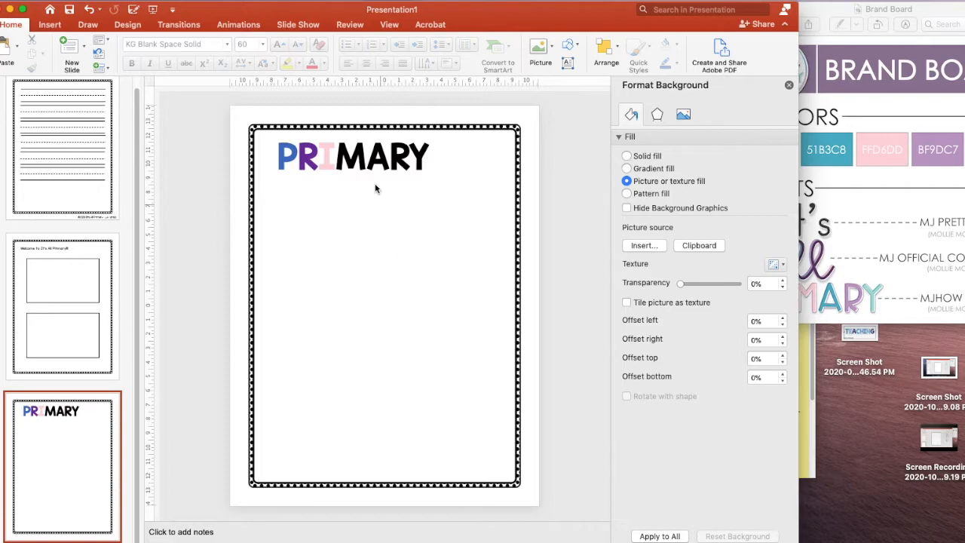
# - Color the letter M in PRIMARY with the purple BF9DC7 sampled from the Brand Board using the eyedropper
pyautogui.click(338, 156)
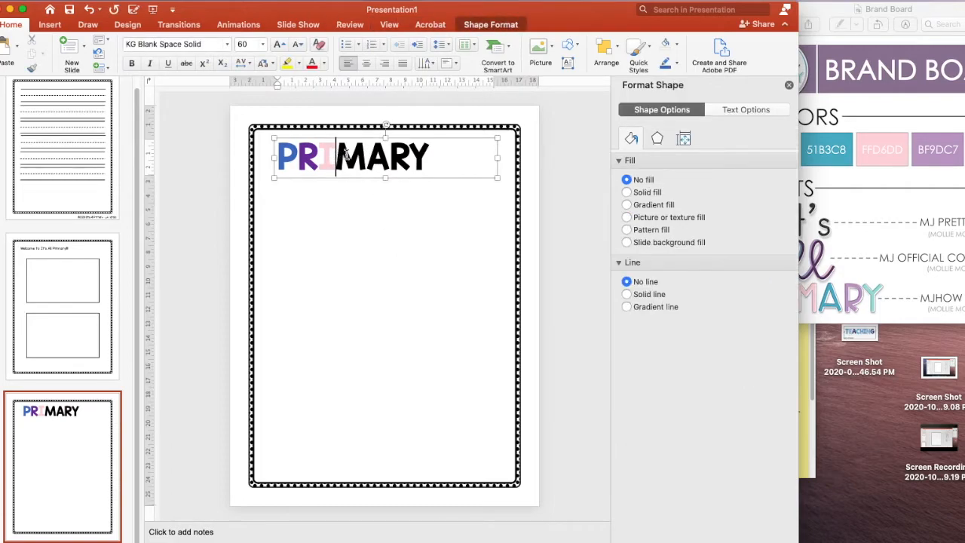
pyautogui.moveTo(336, 156); pyautogui.dragTo(367, 157)
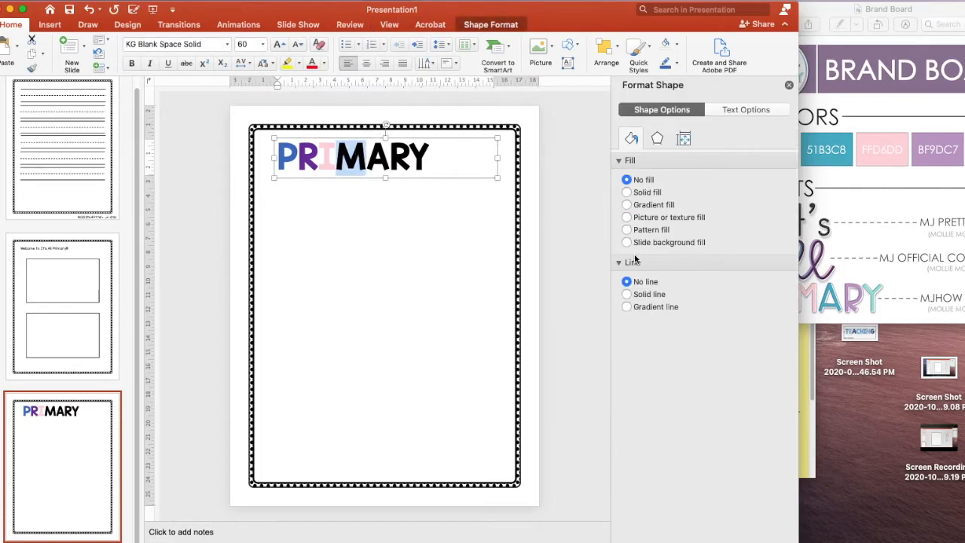
pyautogui.click(730, 111)
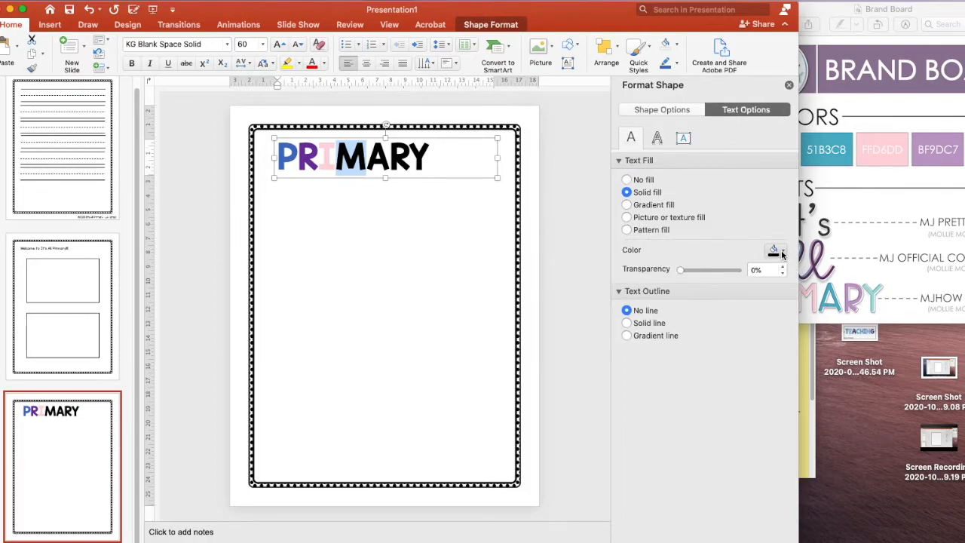
pyautogui.click(781, 251)
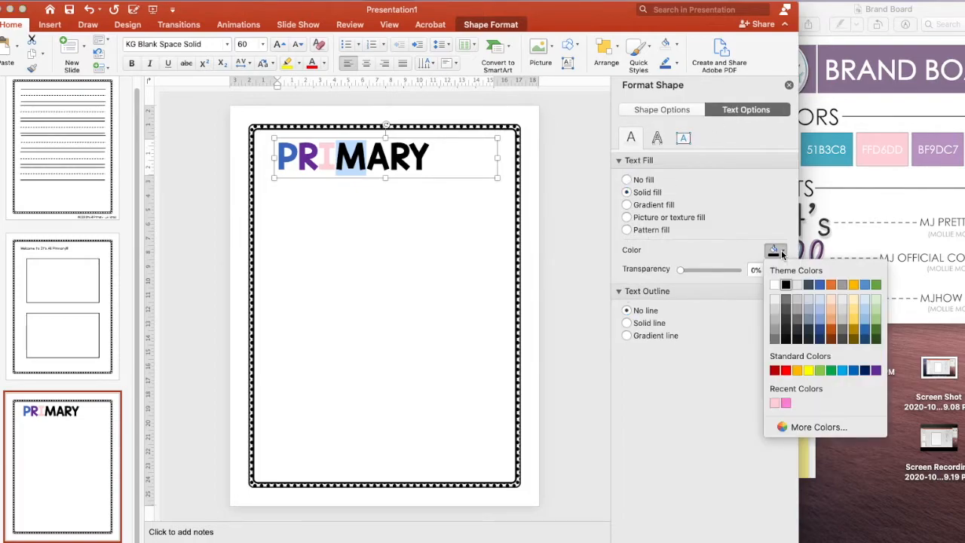
pyautogui.click(810, 427)
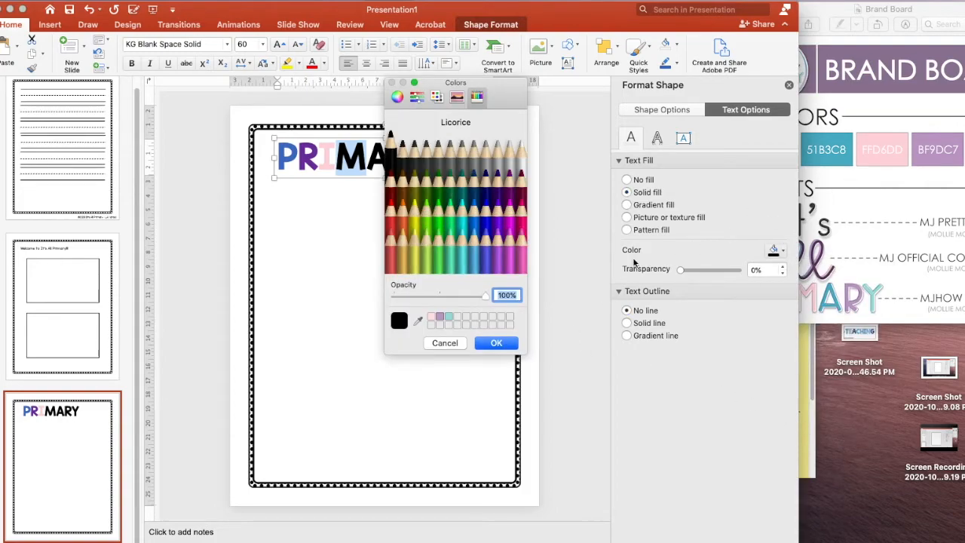
pyautogui.click(417, 320)
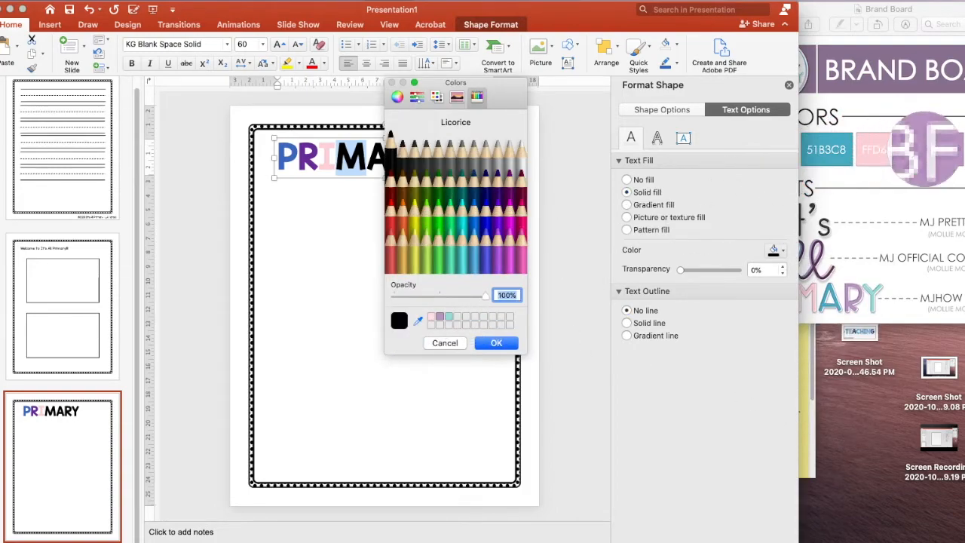
pyautogui.click(928, 155)
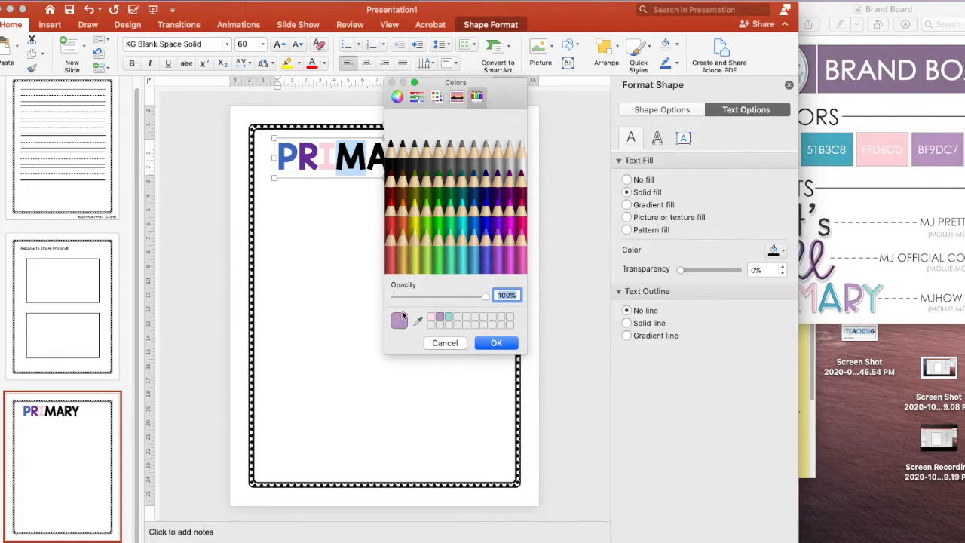
pyautogui.click(487, 343)
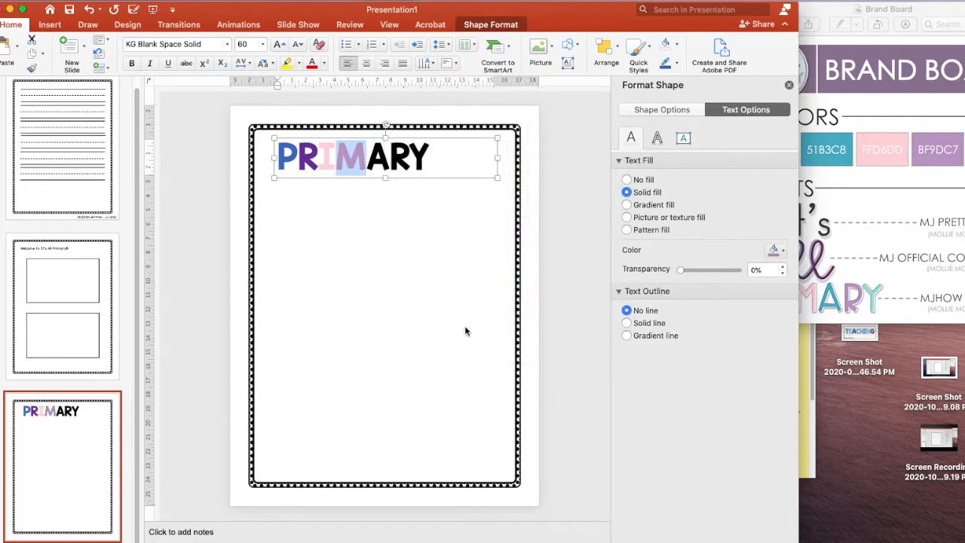
# - Try to color the second R in PRIMARY with the saved light teal custom swatch
pyautogui.moveTo(388, 159); pyautogui.dragTo(403, 156)
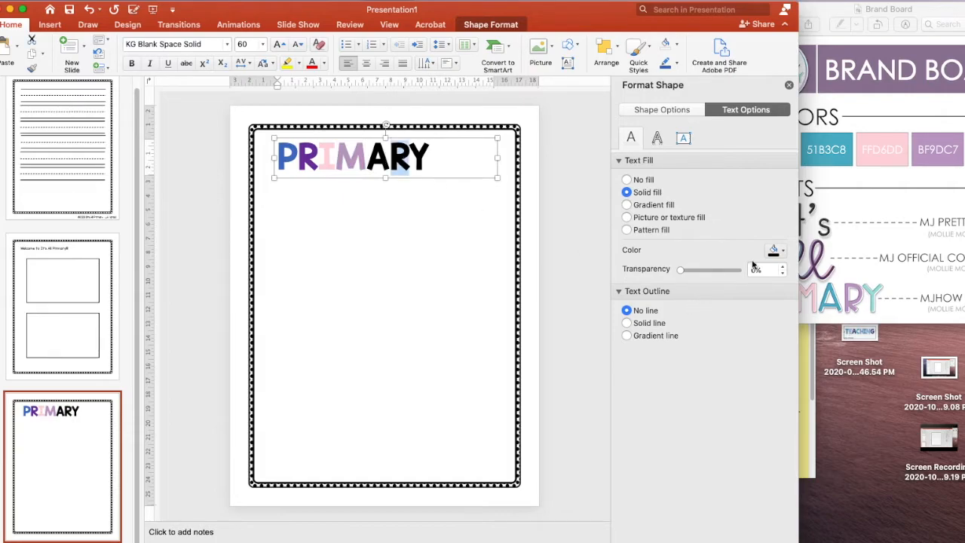
pyautogui.click(774, 251)
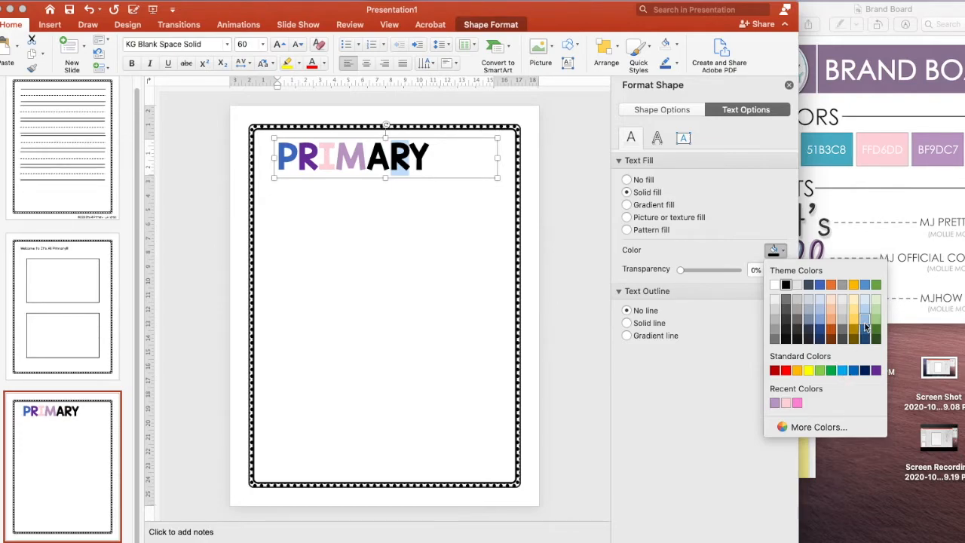
pyautogui.click(814, 428)
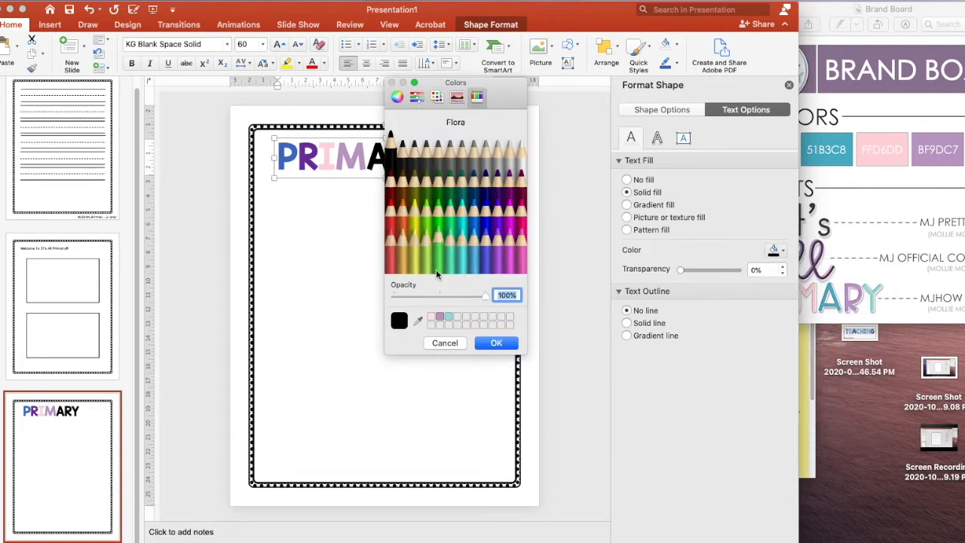
pyautogui.click(448, 319)
pyautogui.click(496, 343)
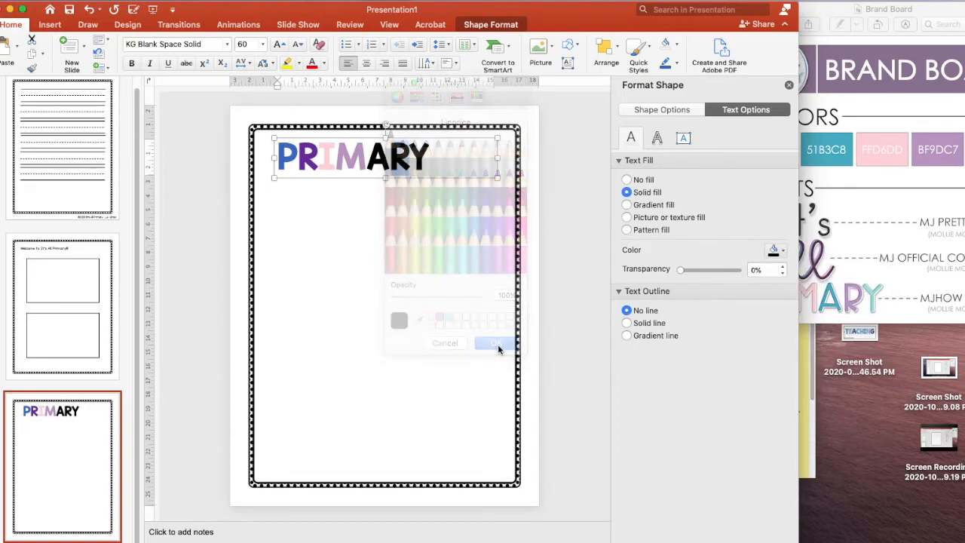
# - Reselect the second R in PRIMARY and fill it with the saved light teal custom swatch
pyautogui.moveTo(409, 173); pyautogui.dragTo(399, 161)
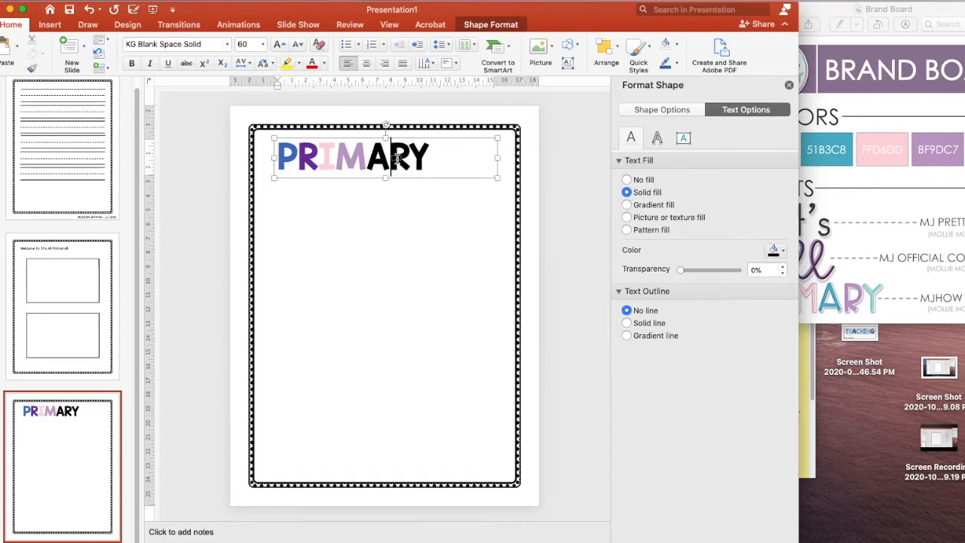
pyautogui.click(779, 253)
pyautogui.click(815, 428)
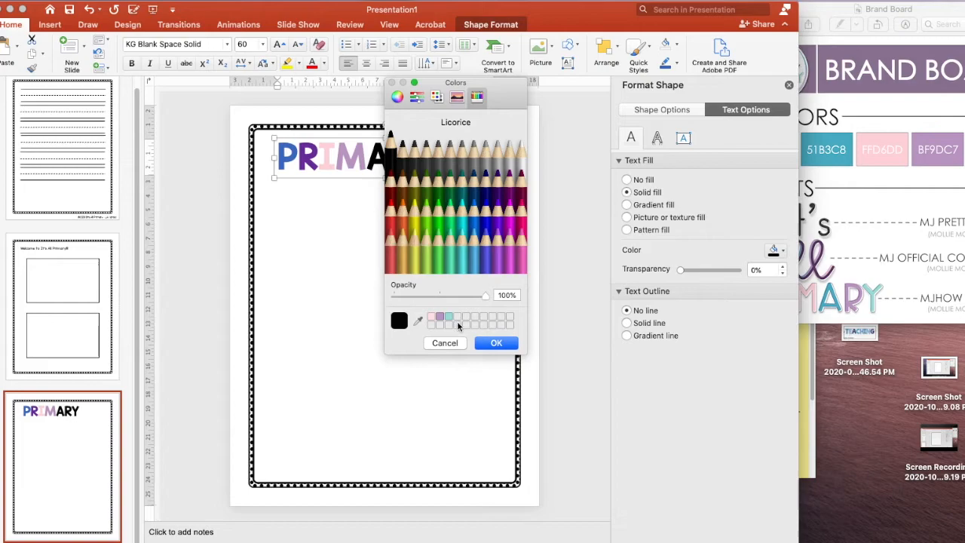
pyautogui.click(448, 316)
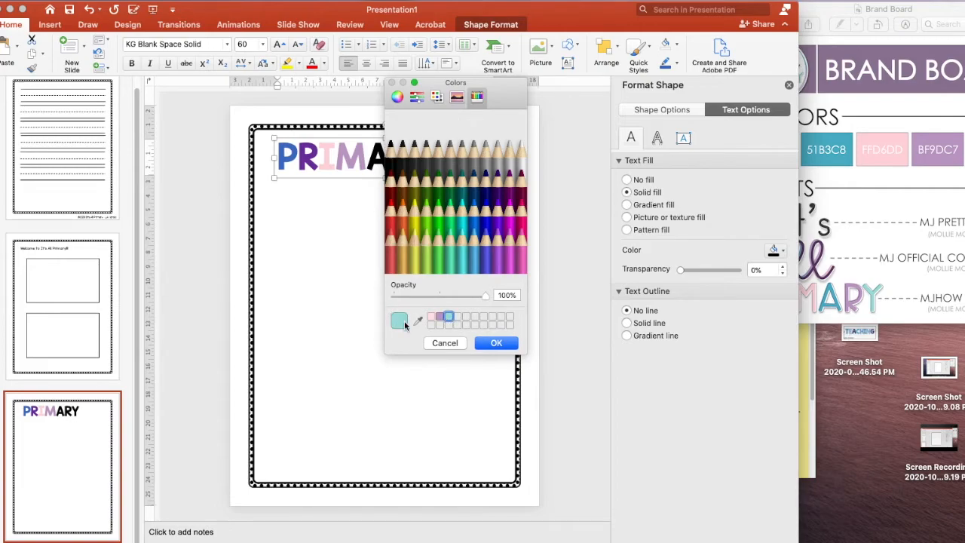
pyautogui.click(494, 344)
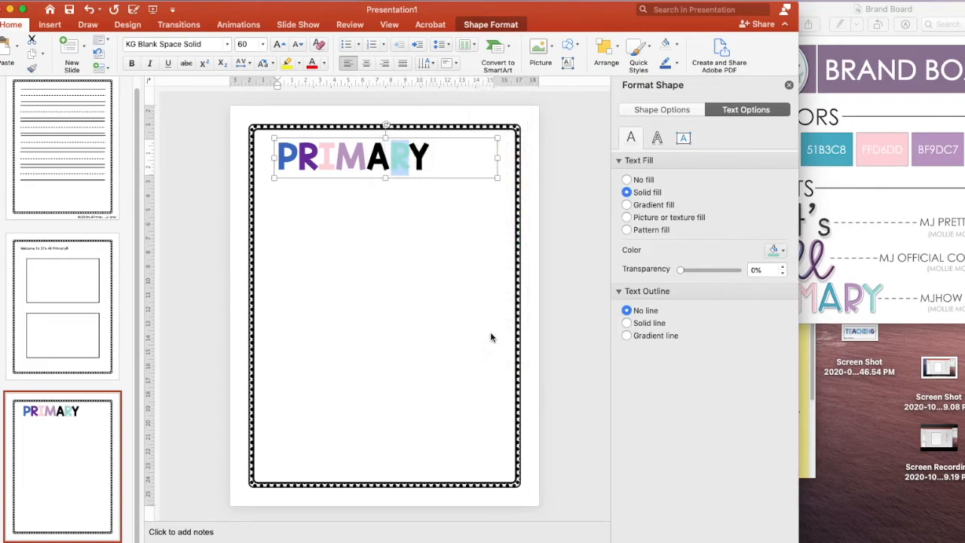
# - Select only the letter Y in PRIMARY and fill it with the standard light green
pyautogui.click(428, 151)
pyautogui.tripleClick(415, 149)
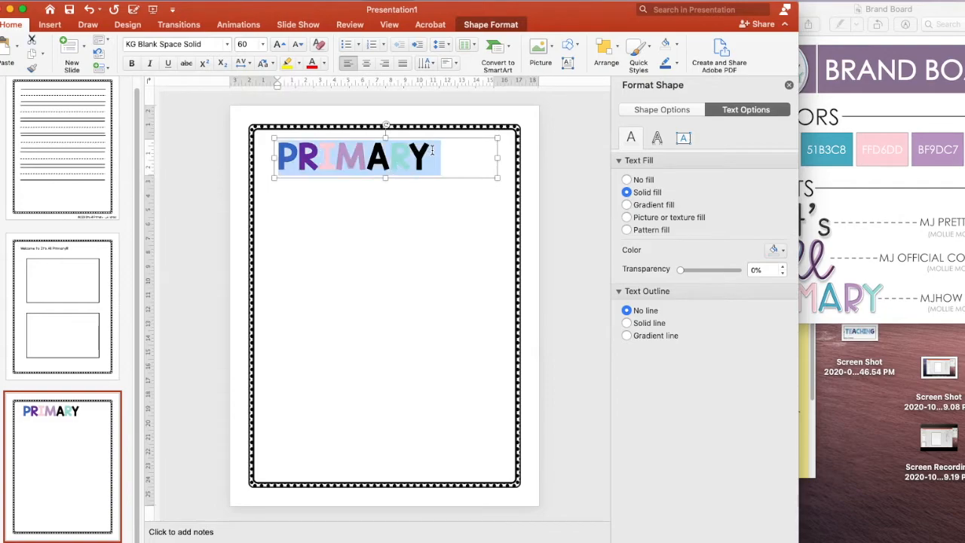
pyautogui.click(427, 149)
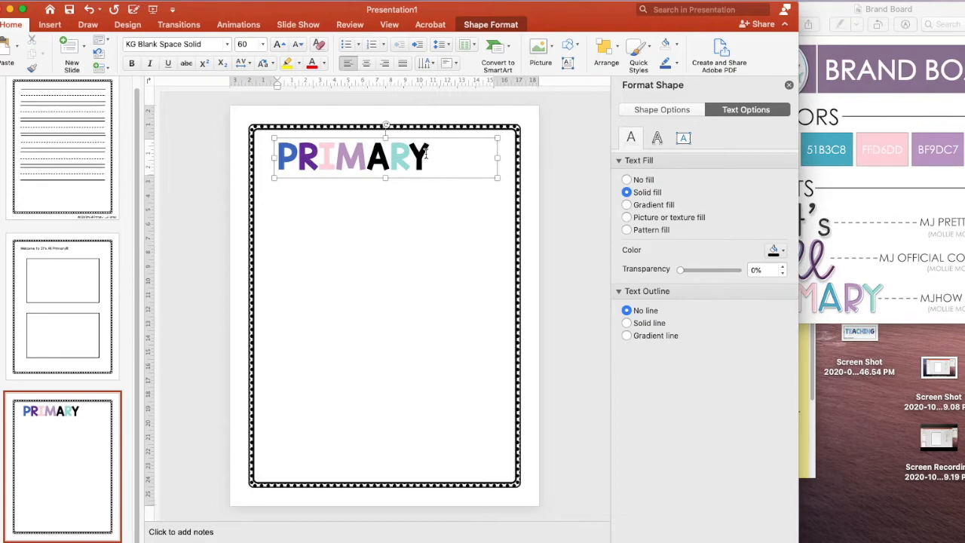
pyautogui.click(411, 149)
pyautogui.tripleClick(414, 150)
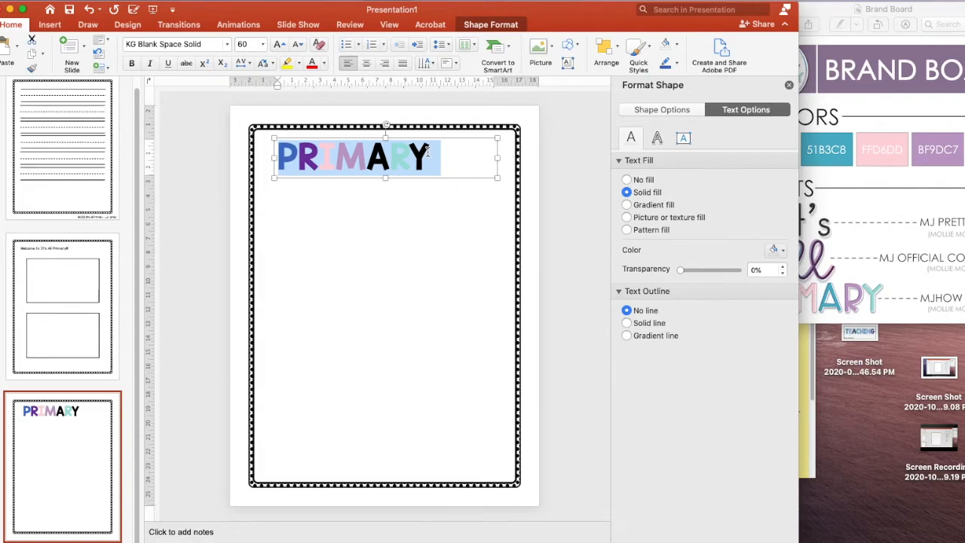
pyautogui.click(427, 151)
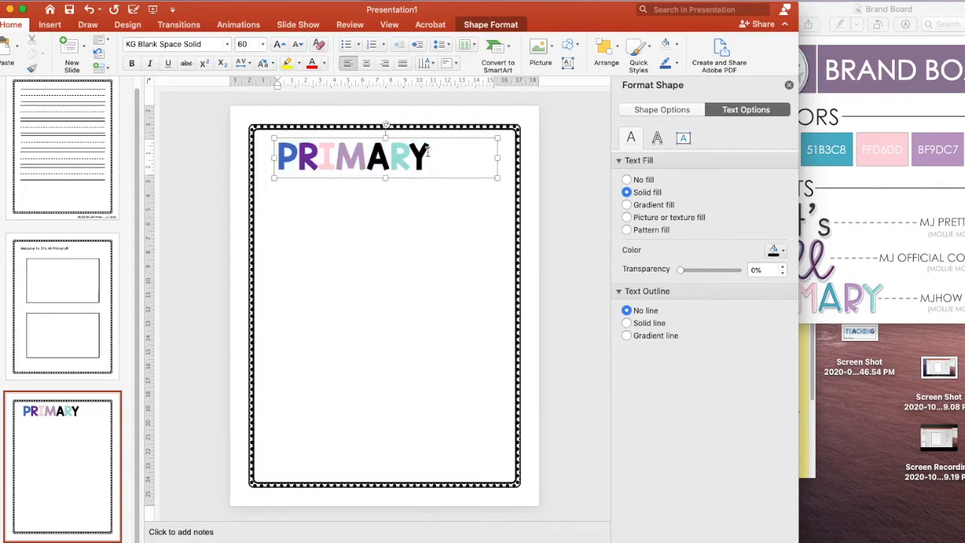
pyautogui.moveTo(427, 151); pyautogui.dragTo(417, 149)
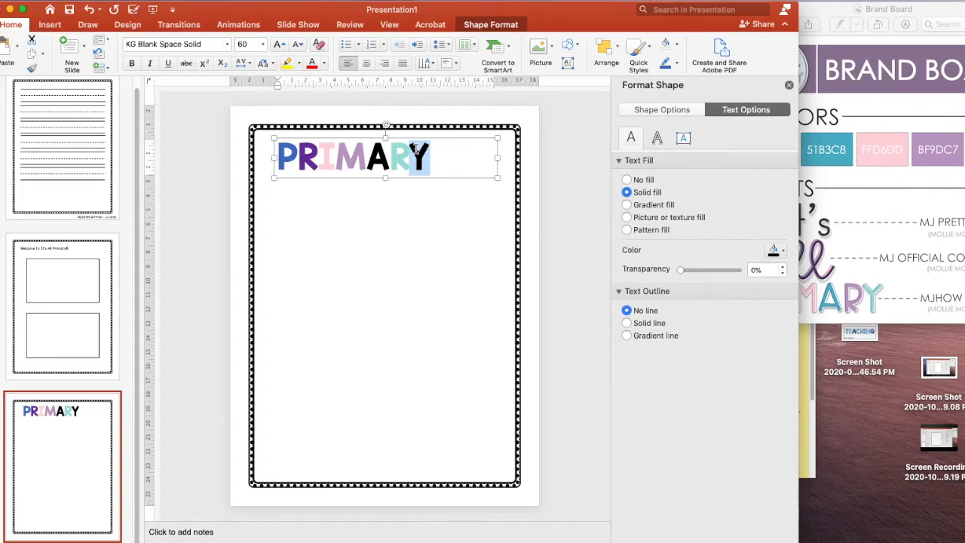
pyautogui.click(781, 251)
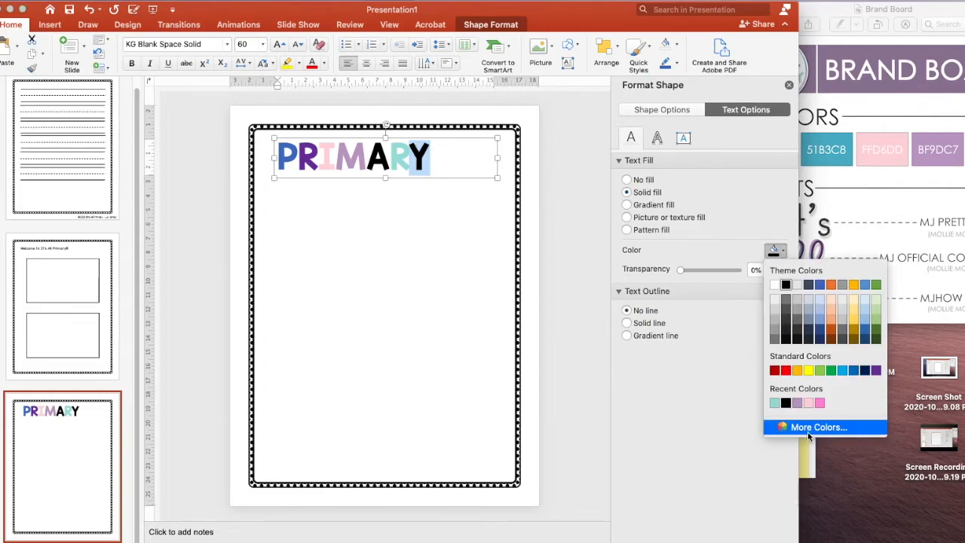
pyautogui.click(820, 370)
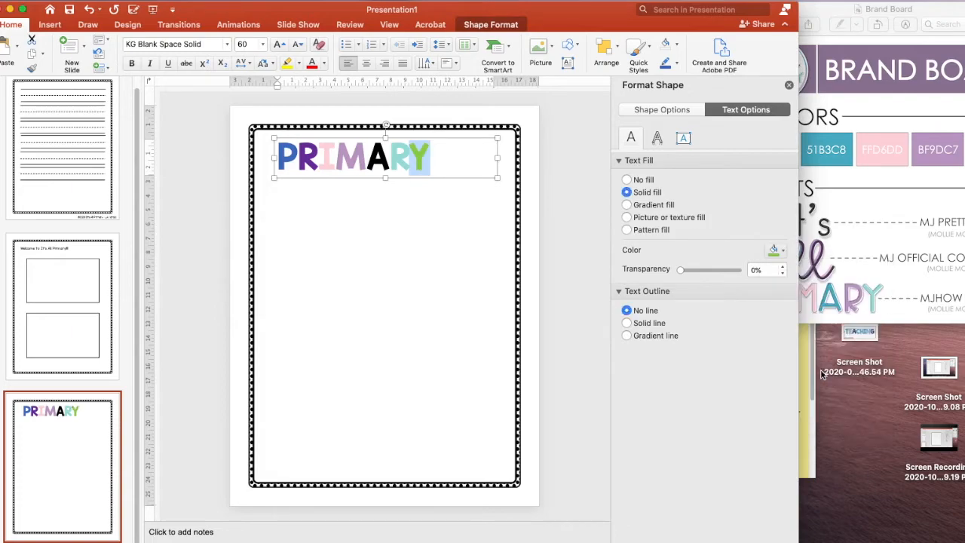
pyautogui.click(458, 279)
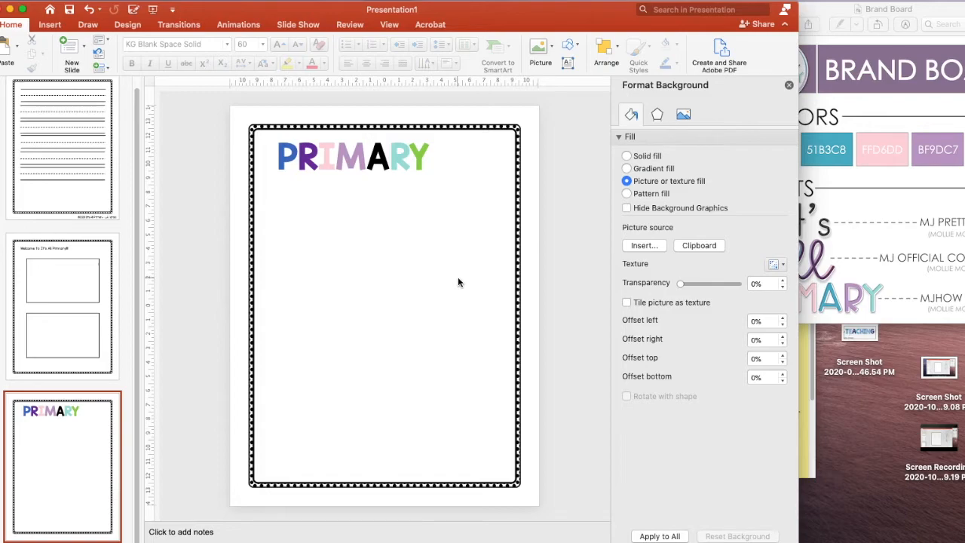
# - Set the text fill transparency of the purple first R in PRIMARY to 42%
pyautogui.click(299, 154)
pyautogui.moveTo(299, 154); pyautogui.dragTo(319, 156)
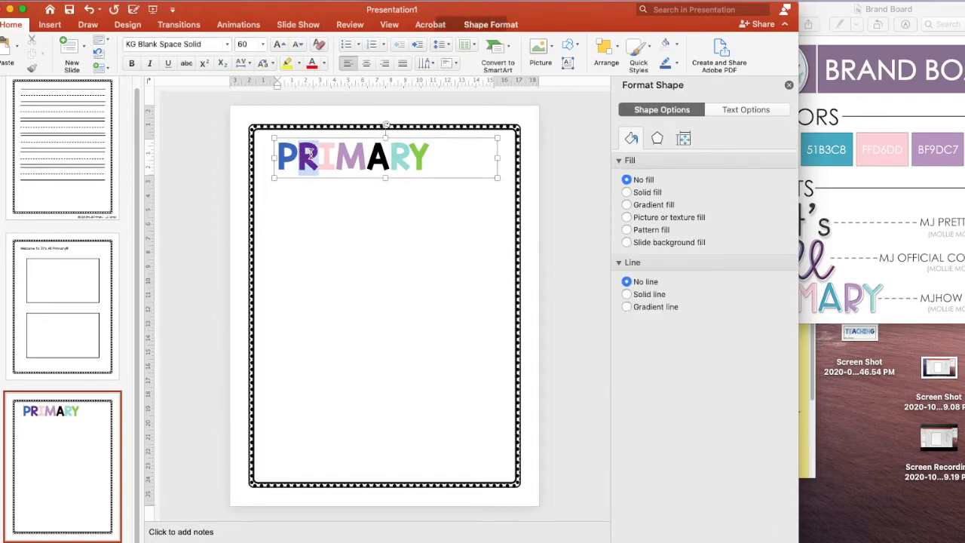
pyautogui.click(746, 112)
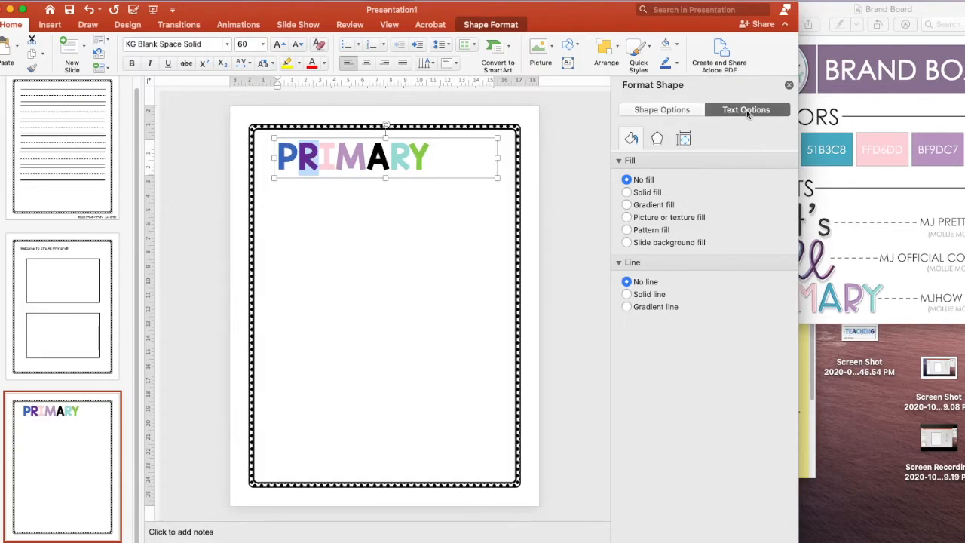
pyautogui.moveTo(680, 273); pyautogui.dragTo(705, 274)
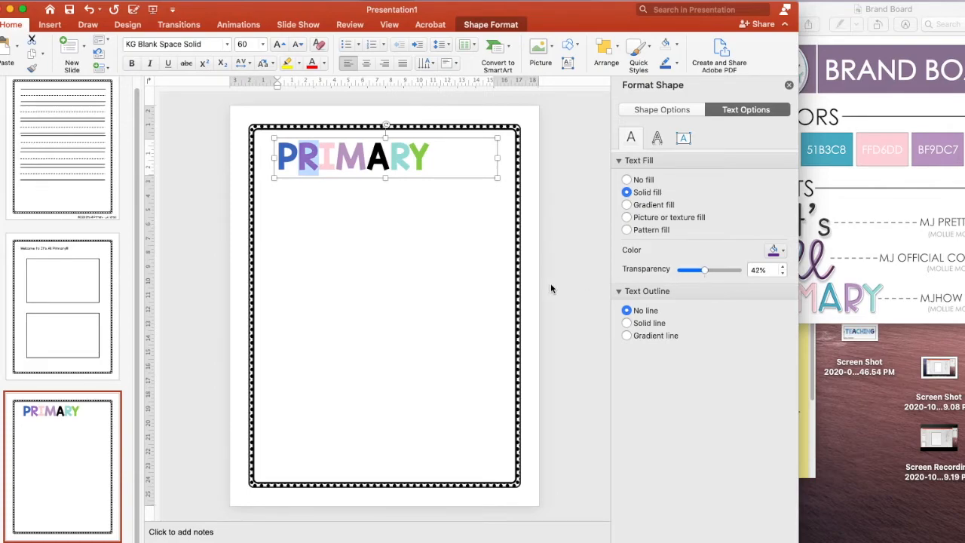
pyautogui.click(478, 282)
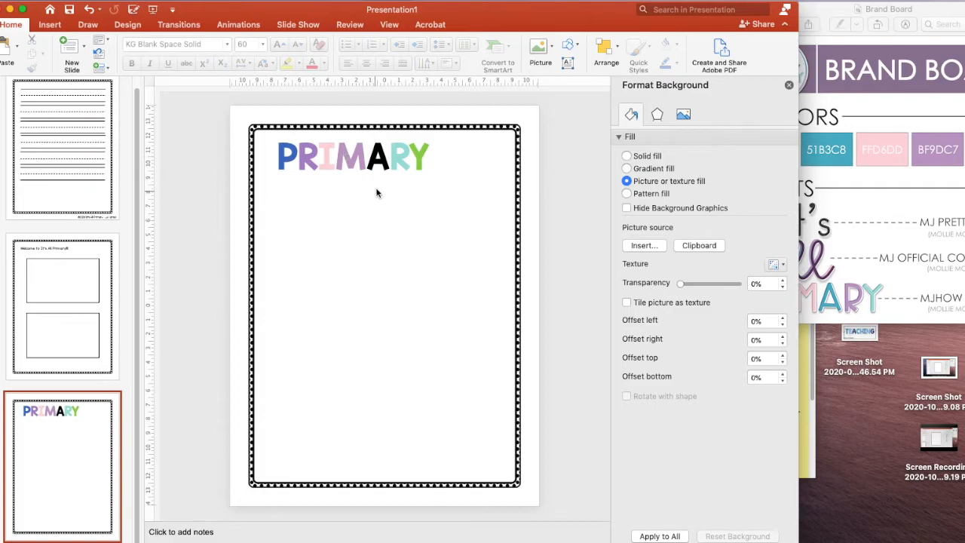
# - Give the letter A in PRIMARY a pattern fill, trying several patterns and settling on the large open grid
pyautogui.moveTo(369, 156); pyautogui.dragTo(386, 159)
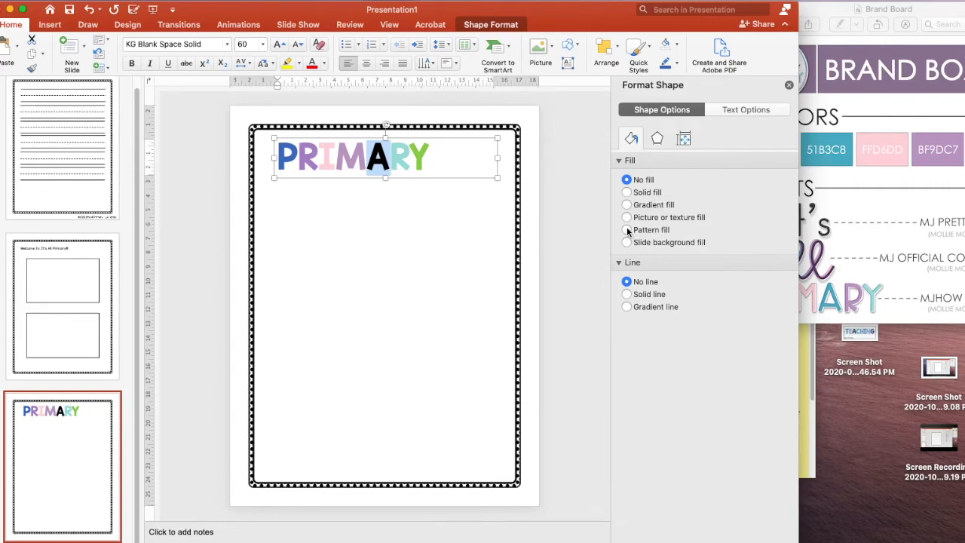
pyautogui.click(722, 113)
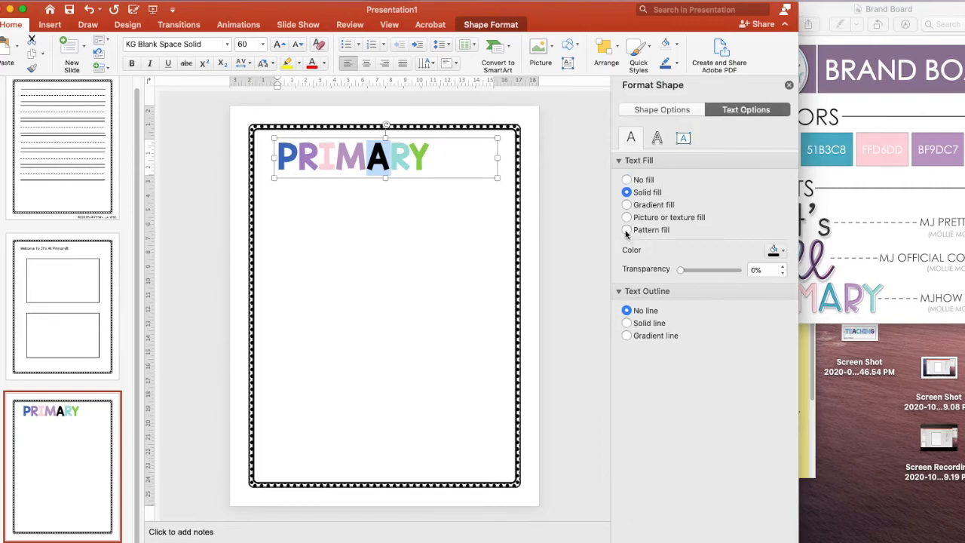
pyautogui.click(626, 231)
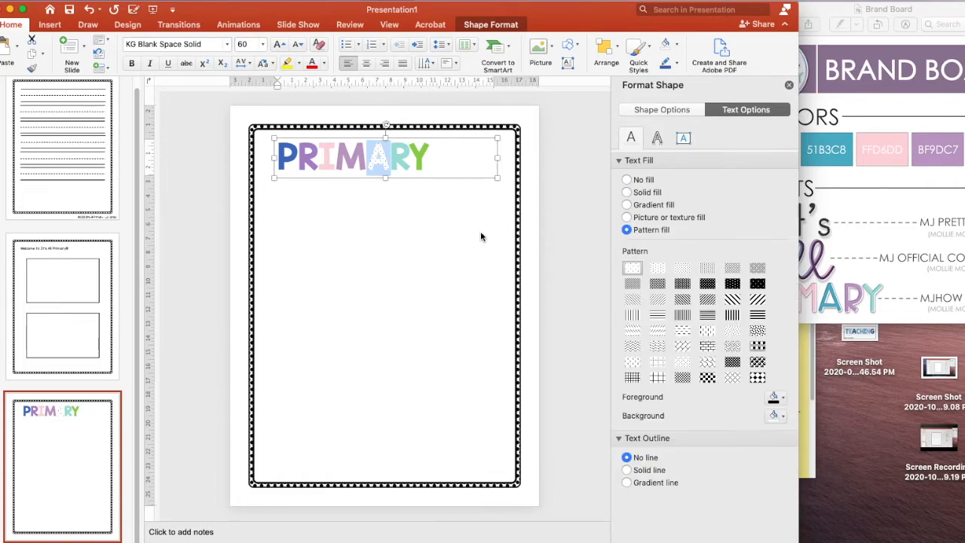
pyautogui.click(708, 362)
pyautogui.click(732, 377)
pyautogui.click(757, 378)
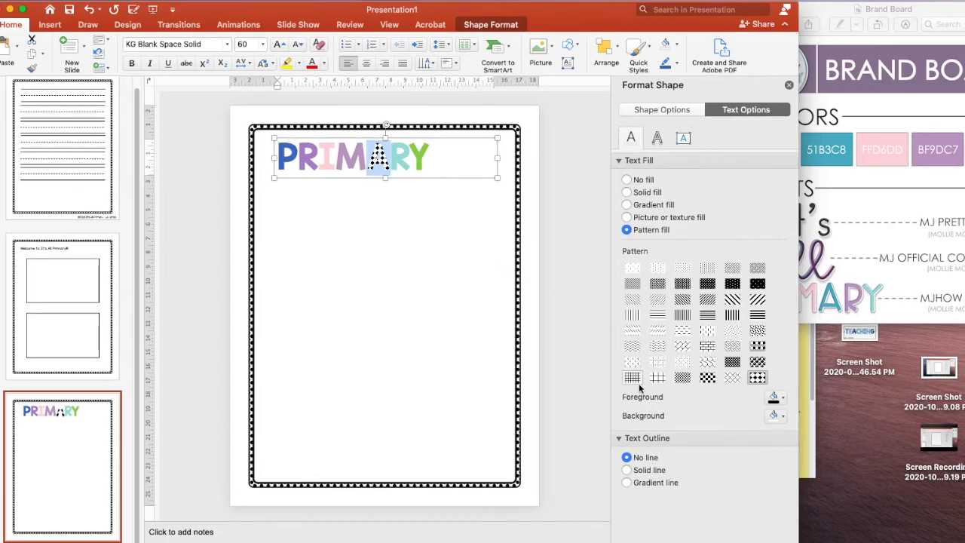
pyautogui.click(658, 378)
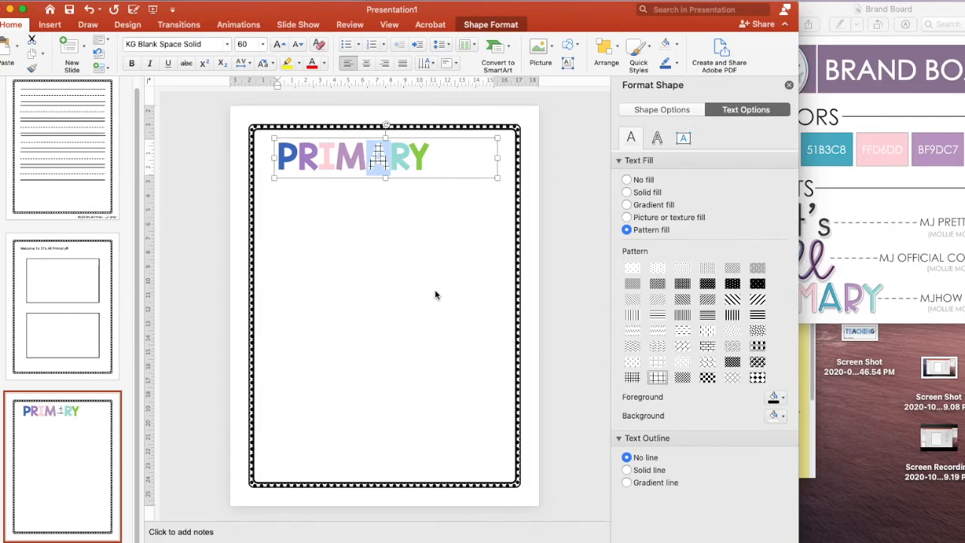
pyautogui.click(408, 232)
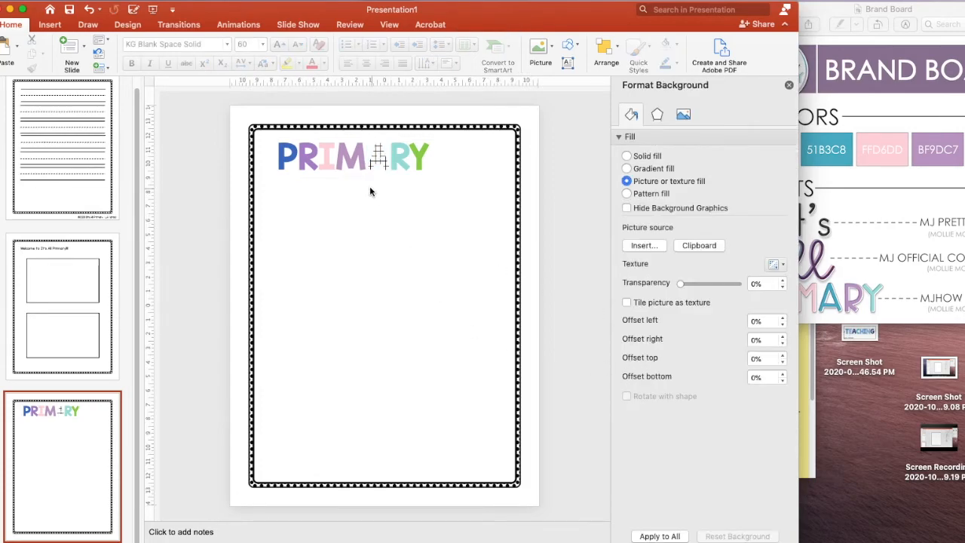
# - Duplicate the multicolored PRIMARY text box on the same slide
pyautogui.click(288, 153)
pyautogui.click(328, 139)
pyautogui.press('super+c')
pyautogui.press('super+v')
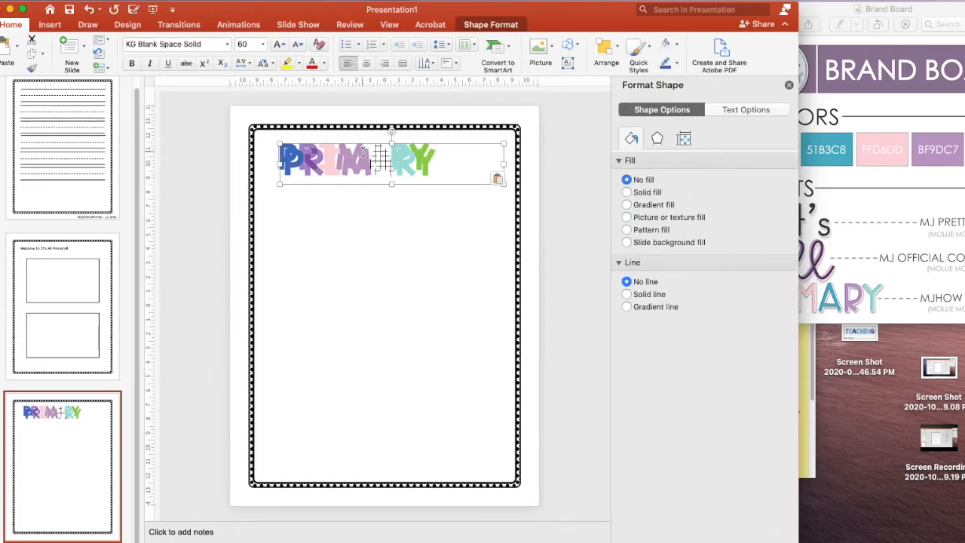
# - Fill all the letters of the duplicated PRIMARY heading with solid black
pyautogui.moveTo(287, 153); pyautogui.dragTo(448, 172)
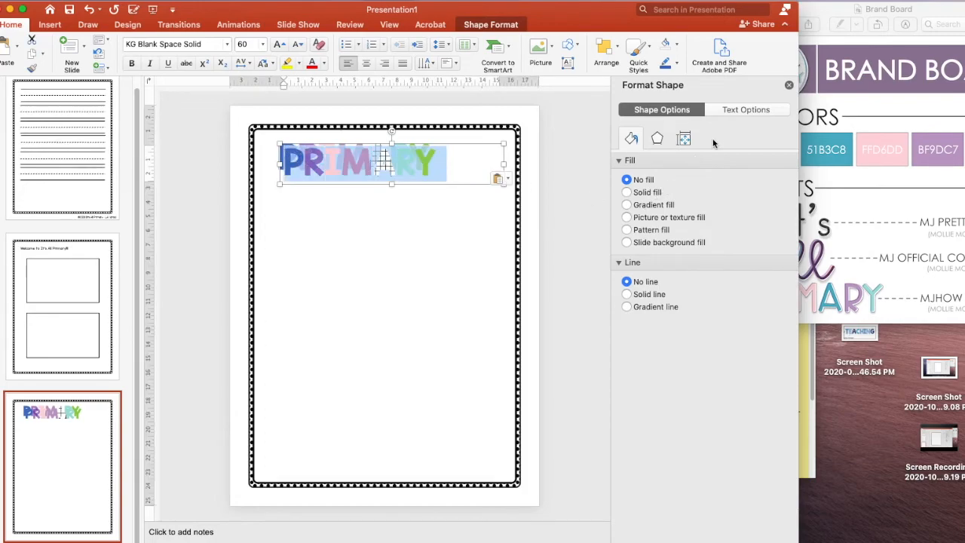
pyautogui.click(739, 112)
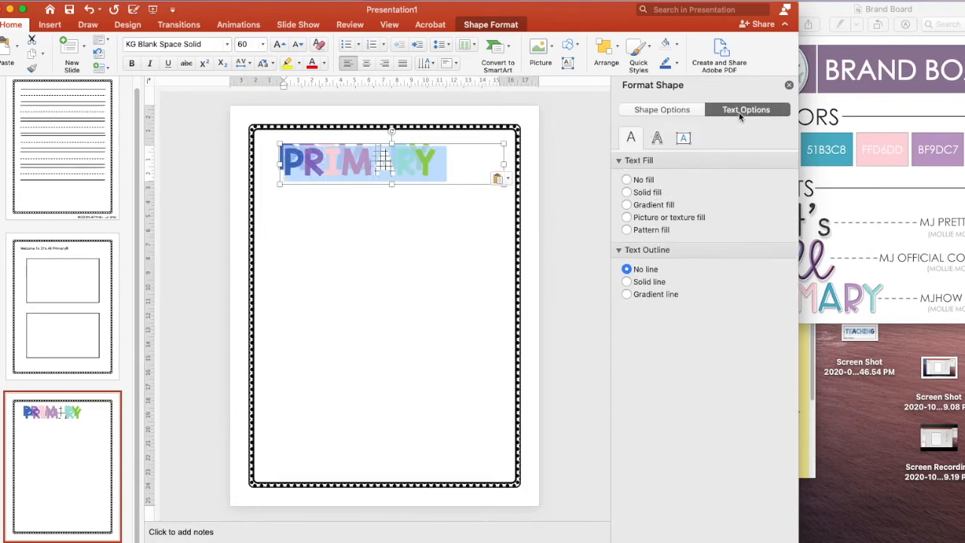
pyautogui.click(626, 192)
pyautogui.click(777, 250)
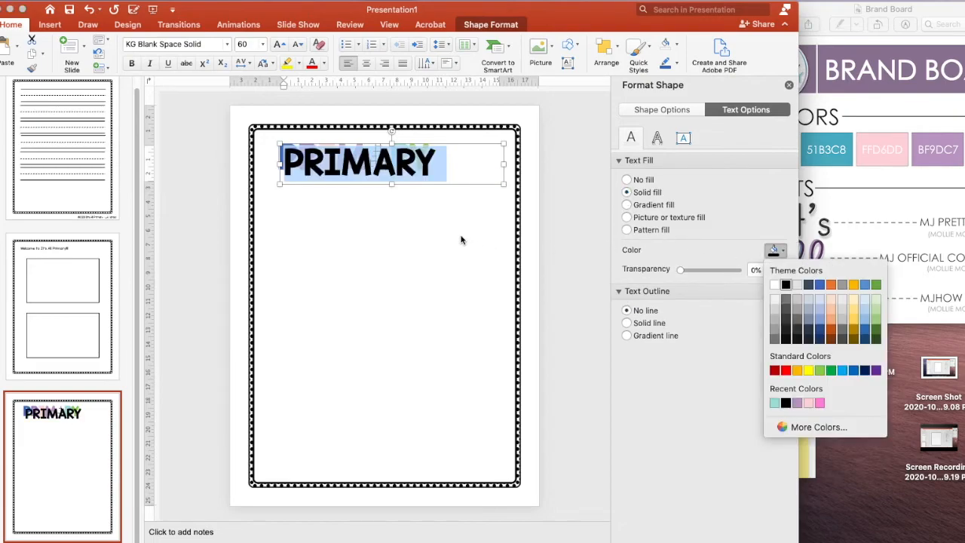
pyautogui.click(435, 157)
# - Move the black PRIMARY copy over the colored heading with a slight leftward offset and change its stacking order
pyautogui.moveTo(435, 157); pyautogui.dragTo(431, 143)
pyautogui.moveTo(432, 142); pyautogui.dragTo(432, 140)
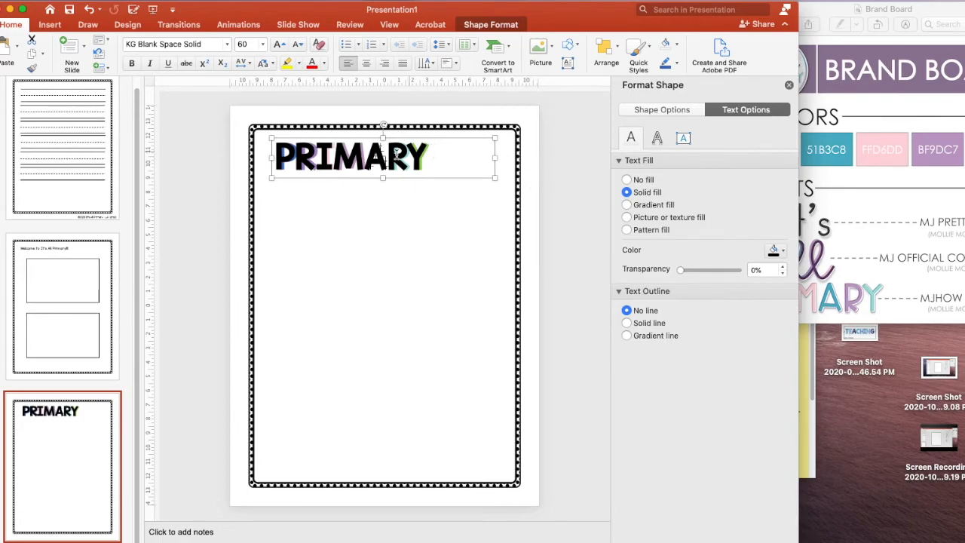
pyautogui.click(608, 48)
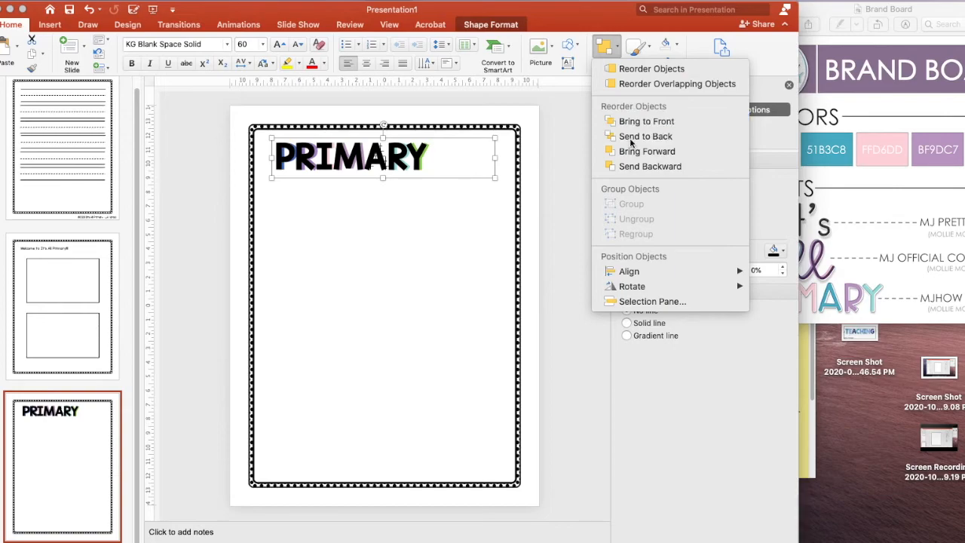
pyautogui.click(605, 152)
pyautogui.click(465, 219)
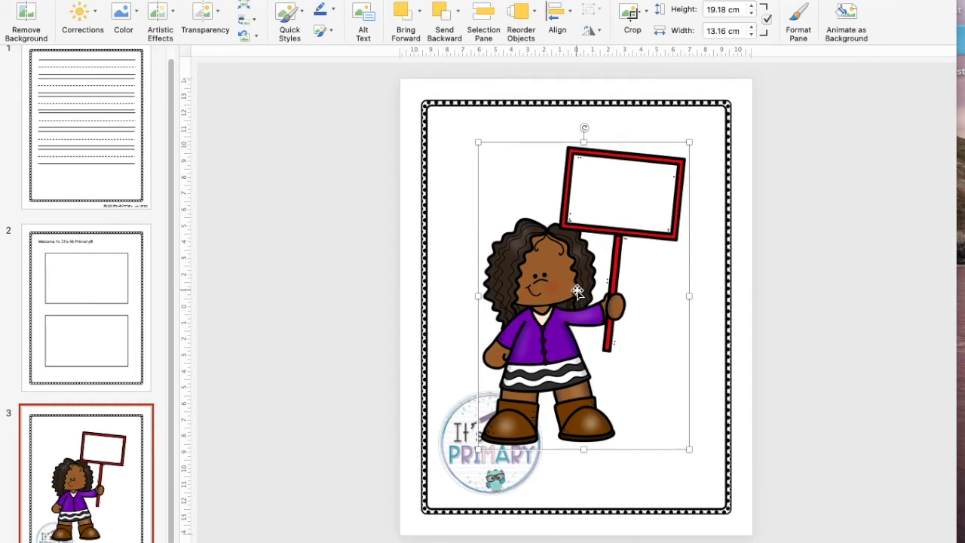
# - Reorder the slide's layers so THANKS FOR WATCHING is in front, the logo in the middle and the girl at the back
pyautogui.click(522, 18)
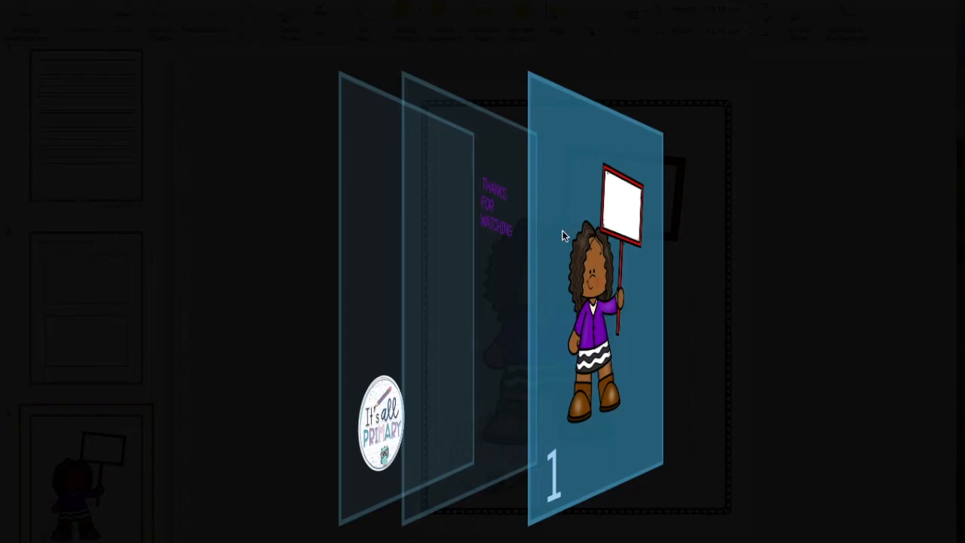
pyautogui.moveTo(488, 215); pyautogui.dragTo(659, 252)
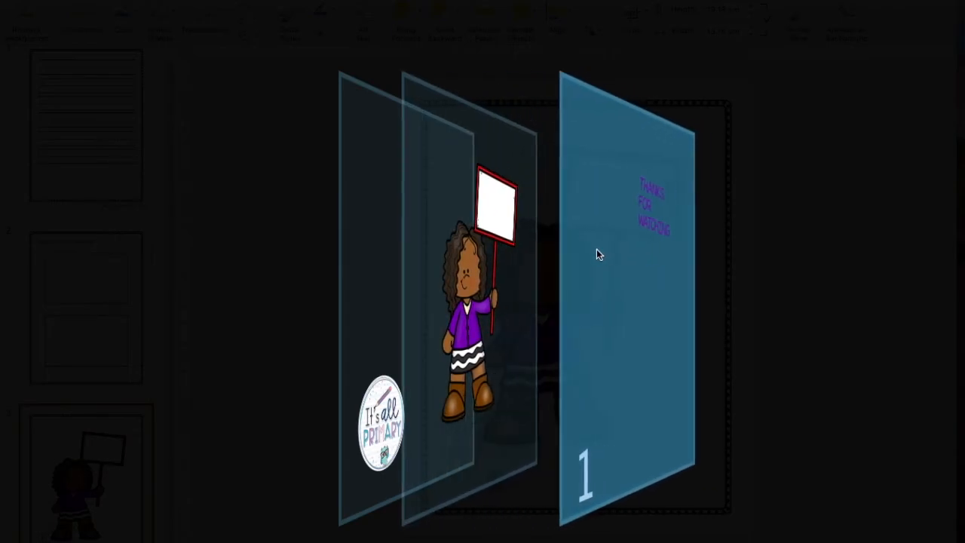
pyautogui.moveTo(418, 239); pyautogui.dragTo(522, 281)
pyautogui.click(753, 538)
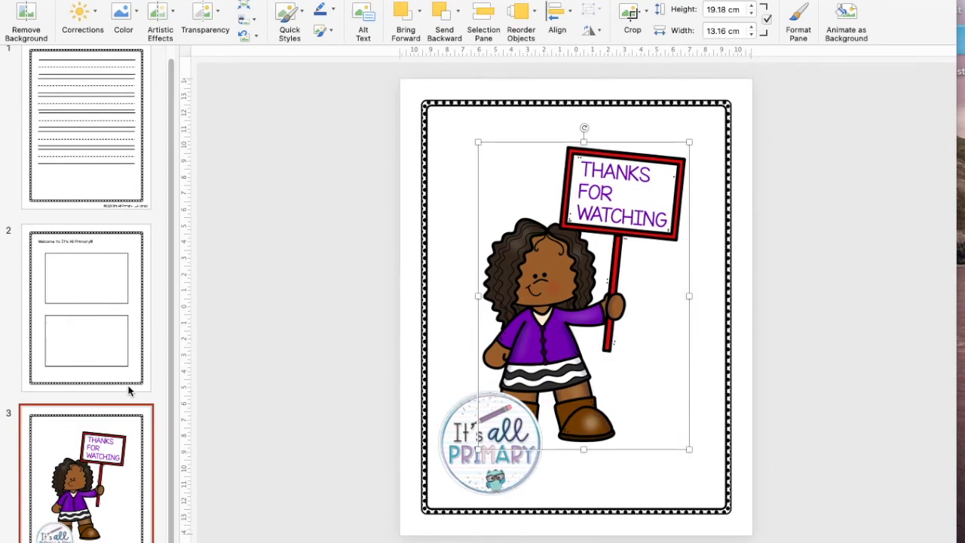
# - Try reordering the THANKS FOR WATCHING slide by moving it up to second position and back down
pyautogui.moveTo(129, 423); pyautogui.dragTo(129, 228)
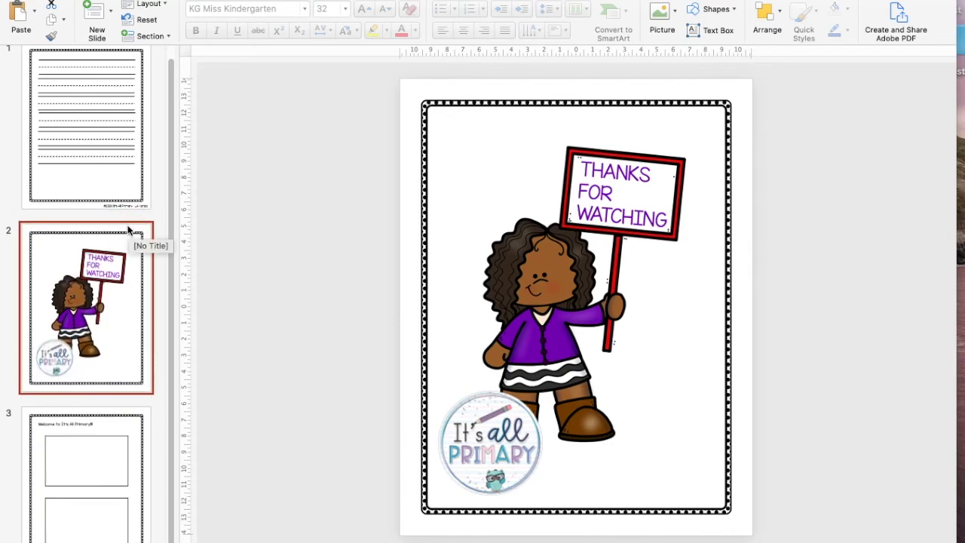
pyautogui.moveTo(130, 230); pyautogui.dragTo(123, 449)
# - In the slide sorter, place the THANKS FOR WATCHING slide last and the Welcome slide first, then reopen slide 3 in normal view
pyautogui.click(576, 540)
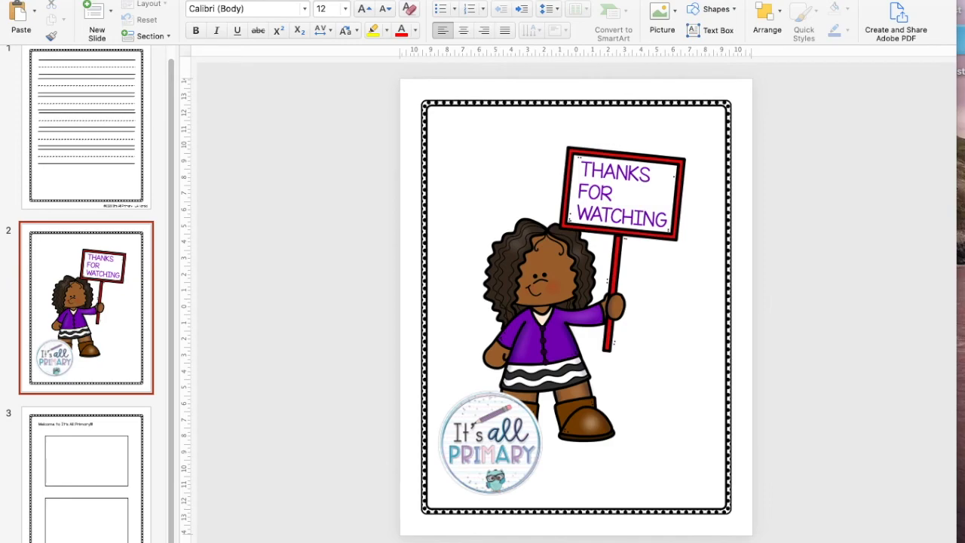
pyautogui.click(678, 542)
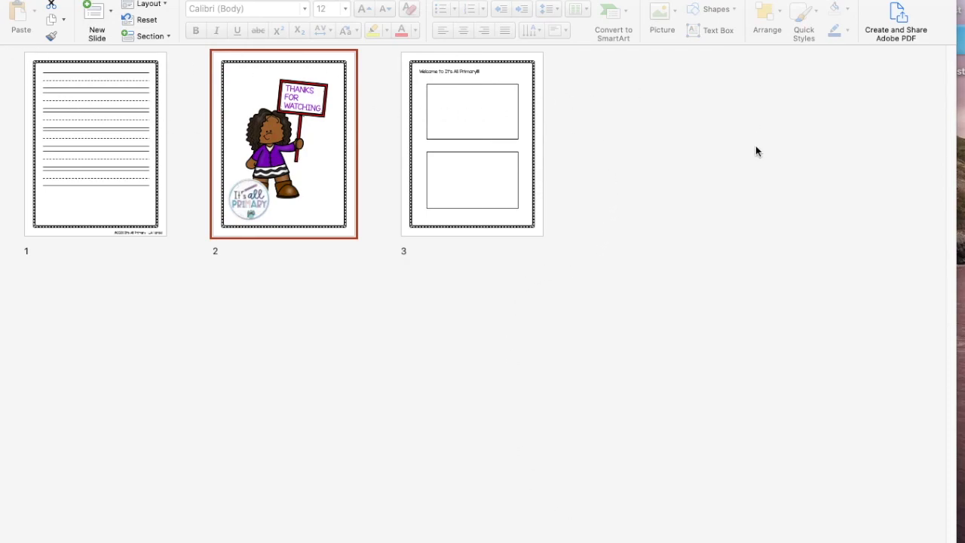
pyautogui.moveTo(279, 155); pyautogui.dragTo(608, 155)
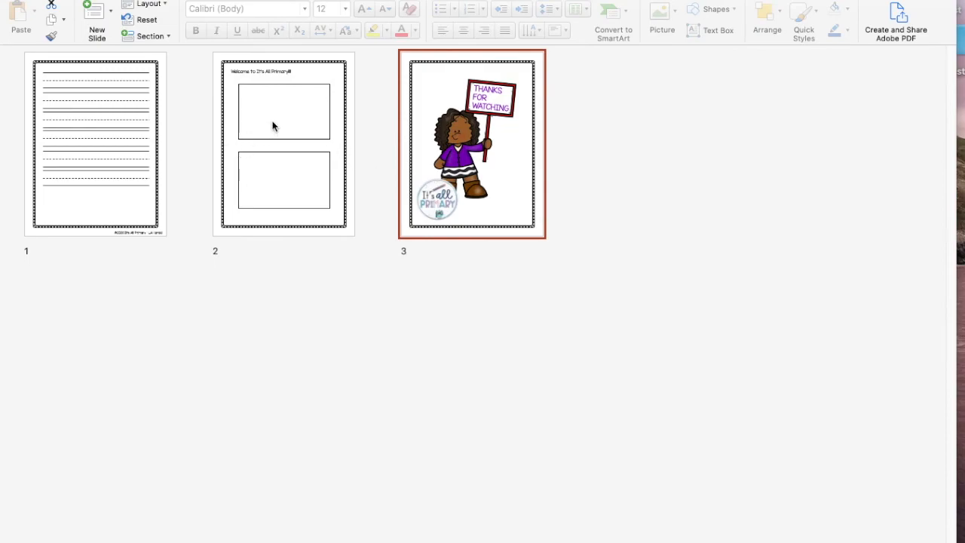
pyautogui.moveTo(262, 122); pyautogui.dragTo(60, 119)
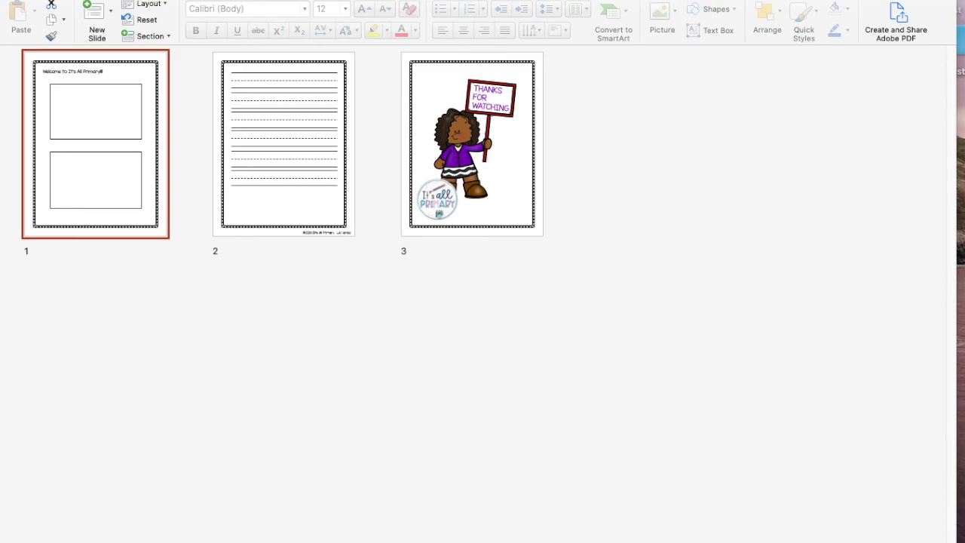
pyautogui.press('super+1')
pyautogui.click(86, 512)
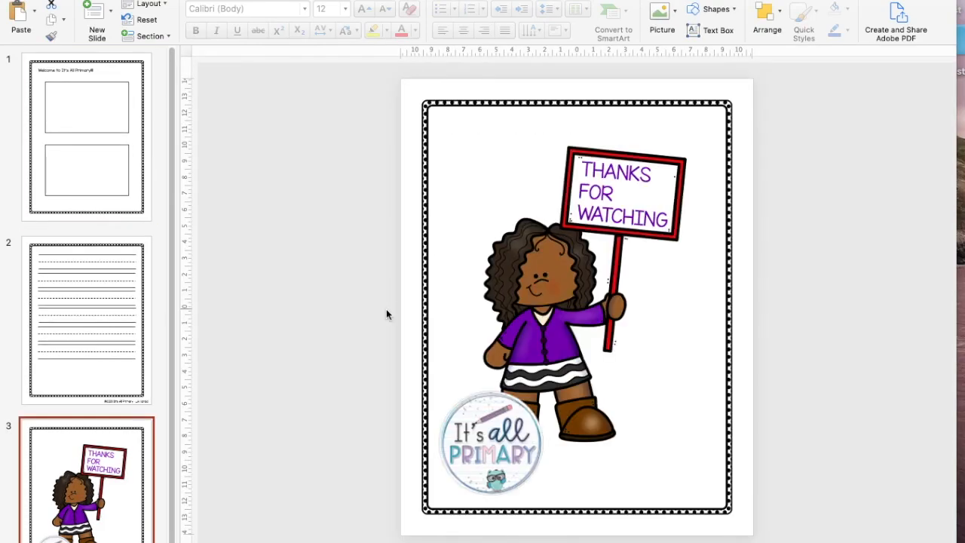